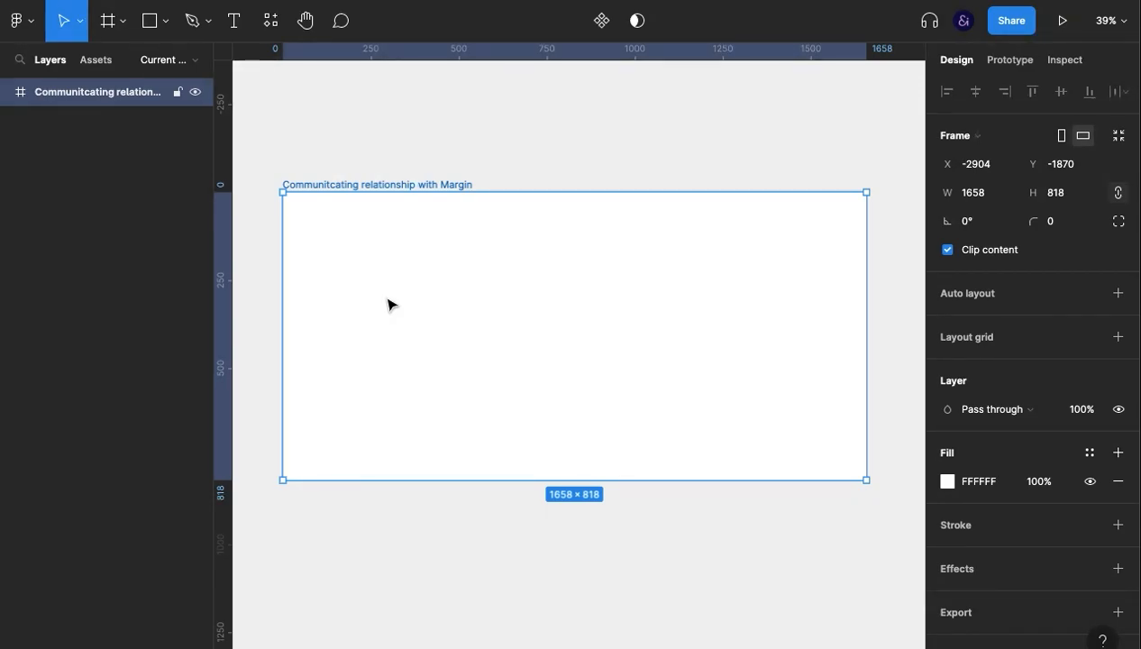
# Add the text "home" near the upper-left corner of the "Communitcating relationship with Margin" frame.
pyautogui.press('t')
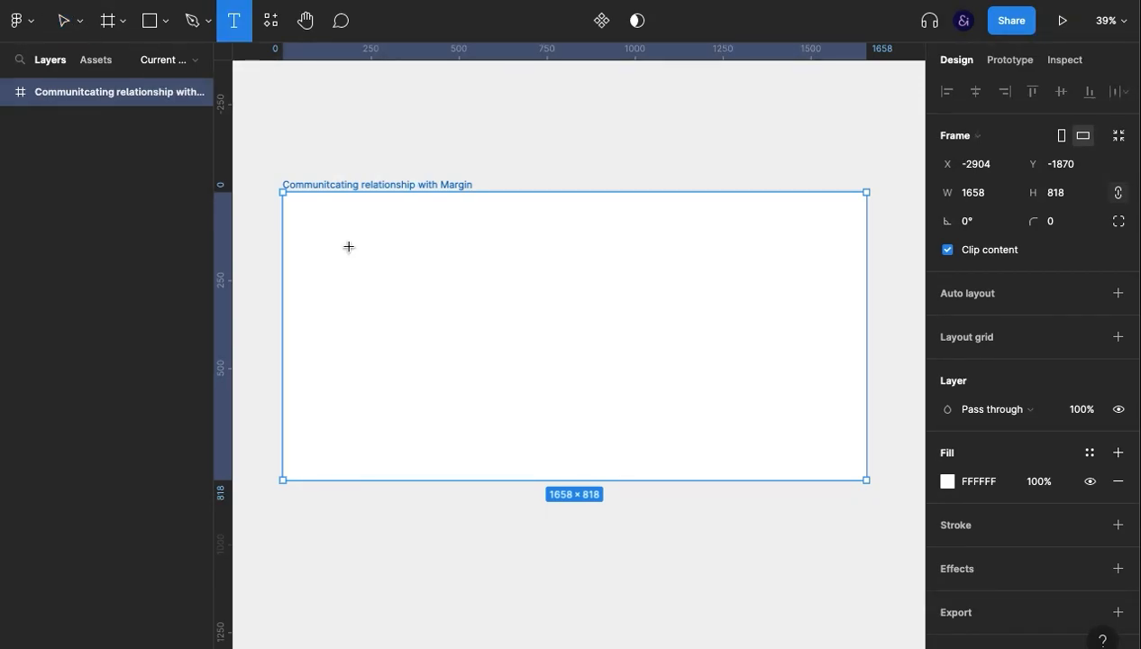
pyautogui.click(347, 249)
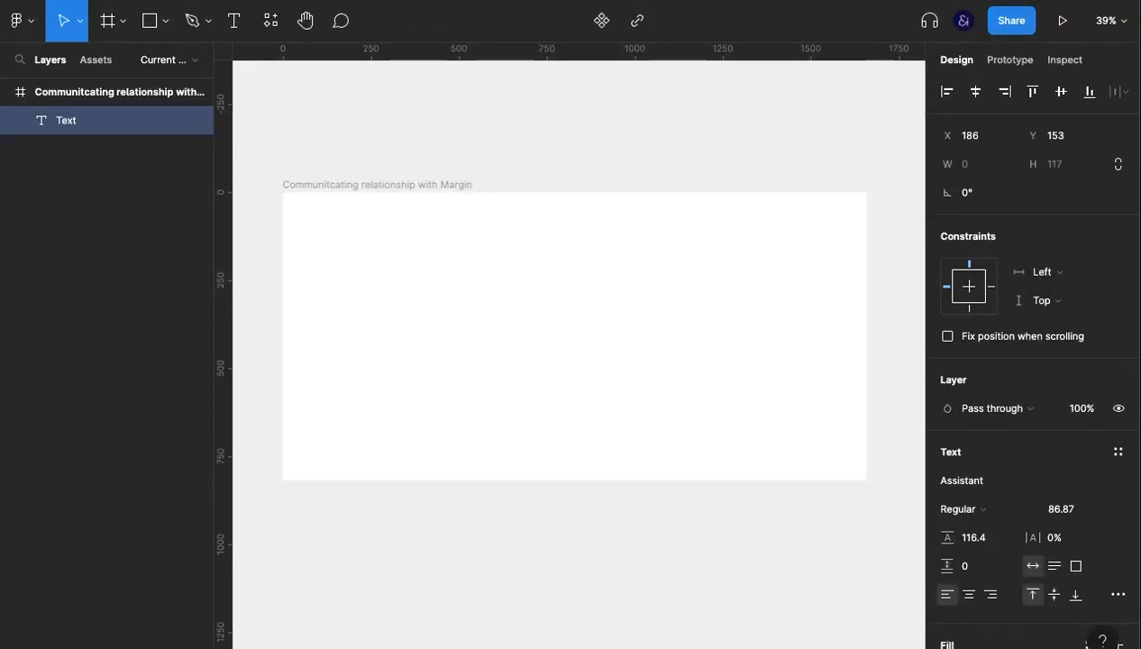
pyautogui.write('home')
pyautogui.press('Escape')
pyautogui.click(481, 372)
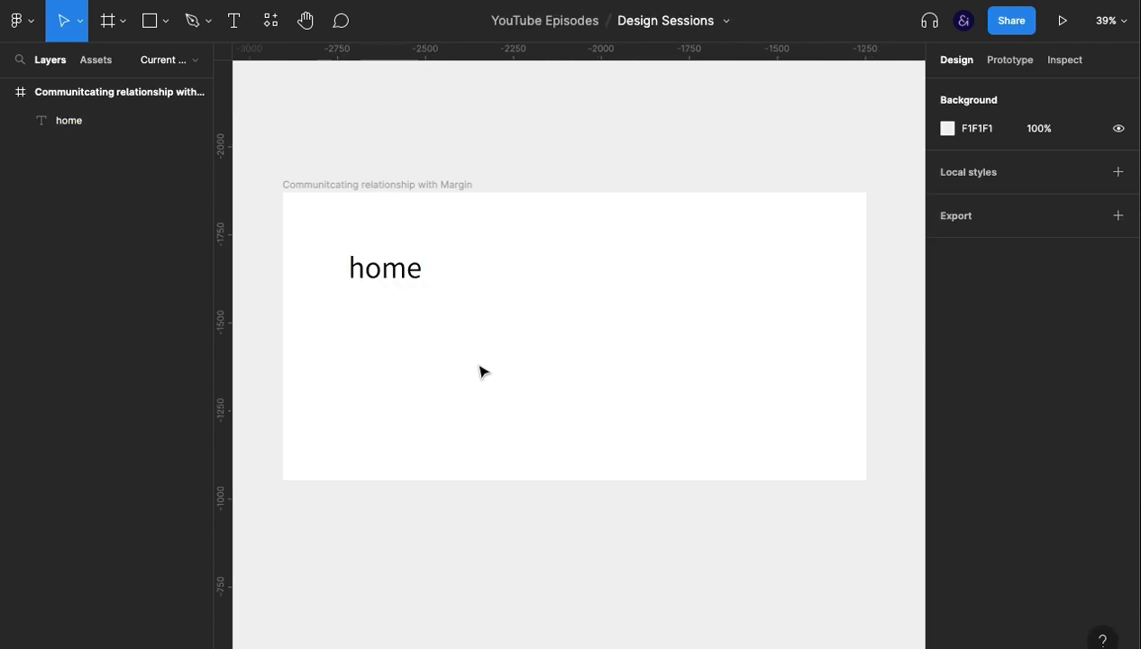
# Group the "home" text and apply auto layout to the group.
pyautogui.click(392, 282)
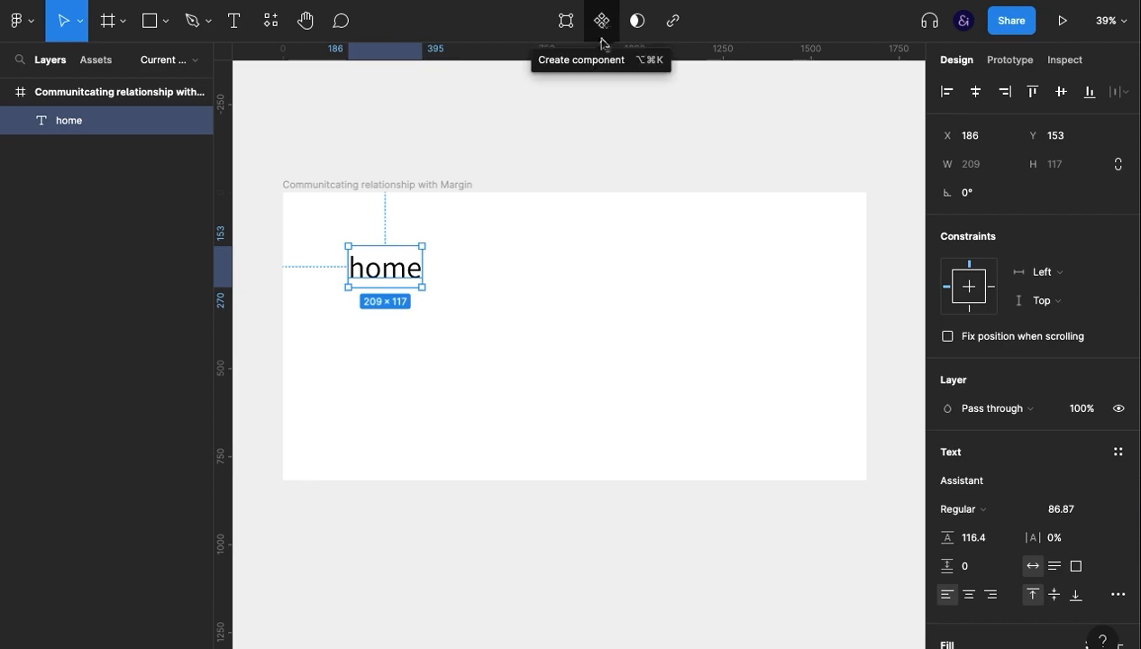
pyautogui.press('super+g')
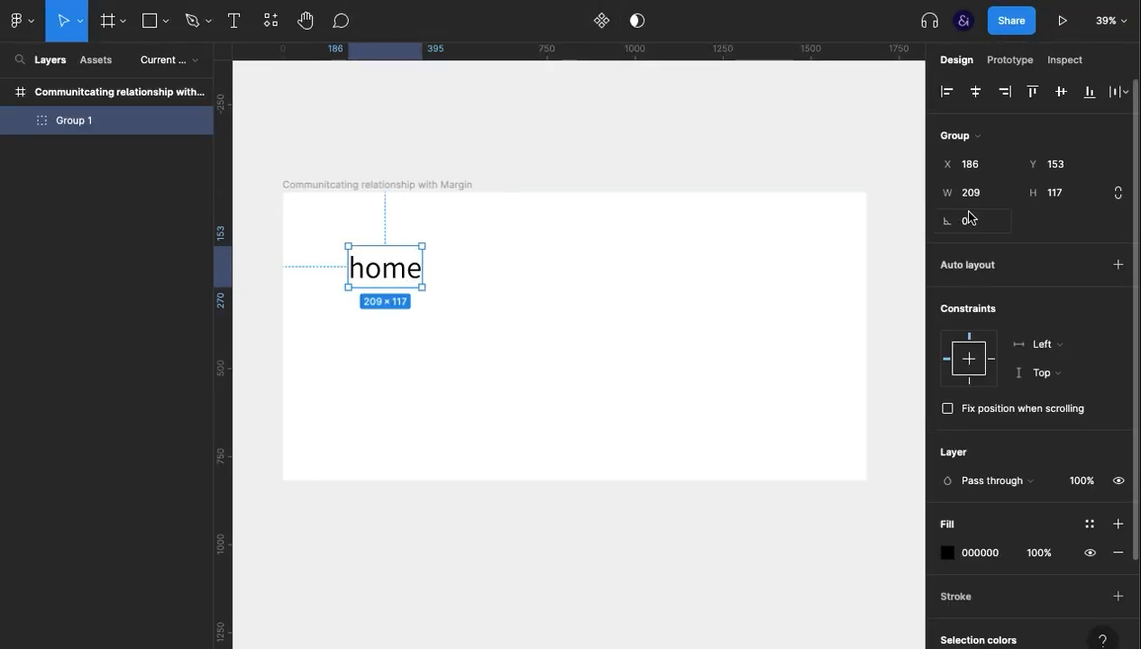
pyautogui.hotkey('shift', 'a')
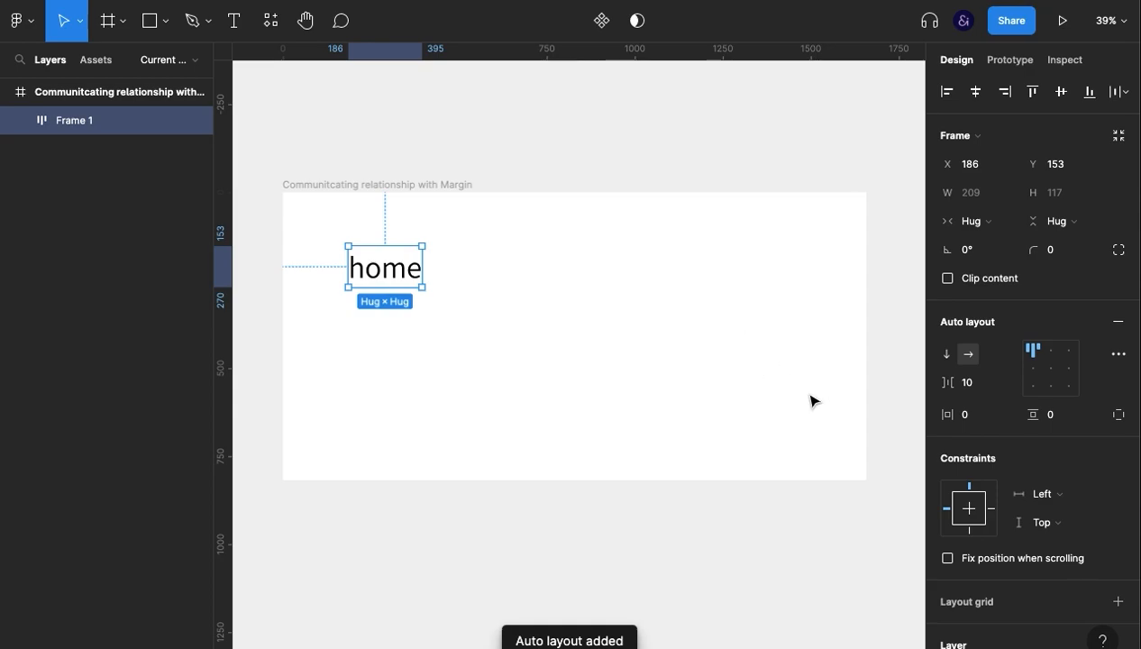
# Set the auto layout frame's horizontal padding to 30 and its vertical padding to 10.
pyautogui.click(972, 420)
pyautogui.write('20')
pyautogui.press('Return')
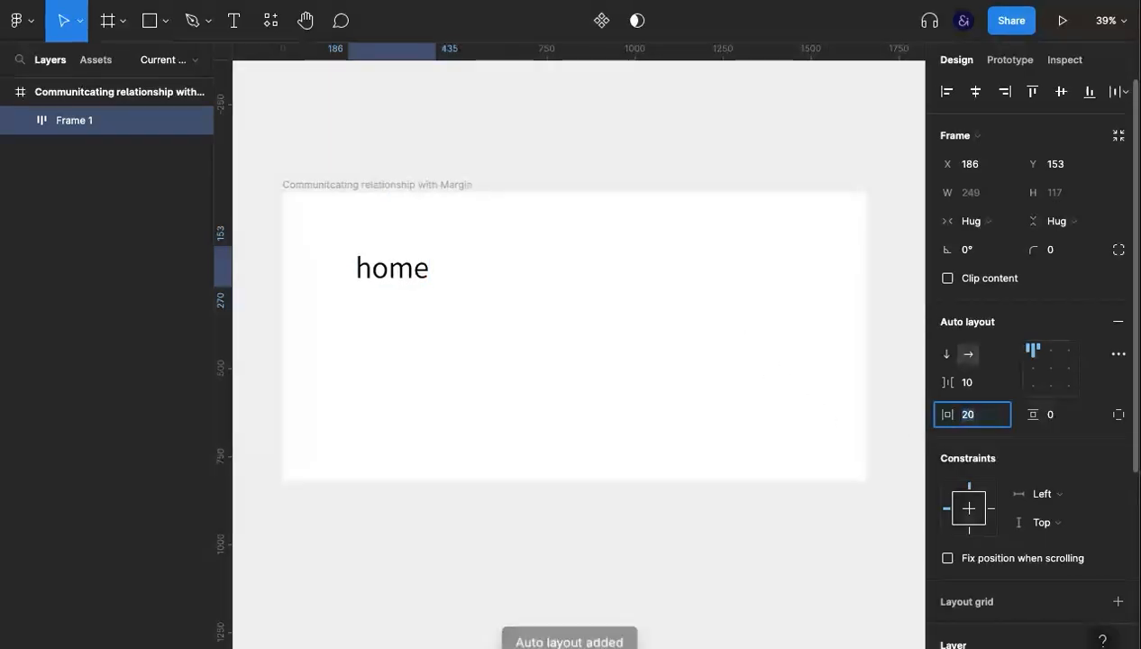
pyautogui.hotkey('shift', 'Up')
pyautogui.click(1059, 423)
pyautogui.hotkey('shift', 'Up')
# Add a solid fill to the auto layout frame and set it to the muted green 74B47A.
pyautogui.scroll(-3, 1018, 536)
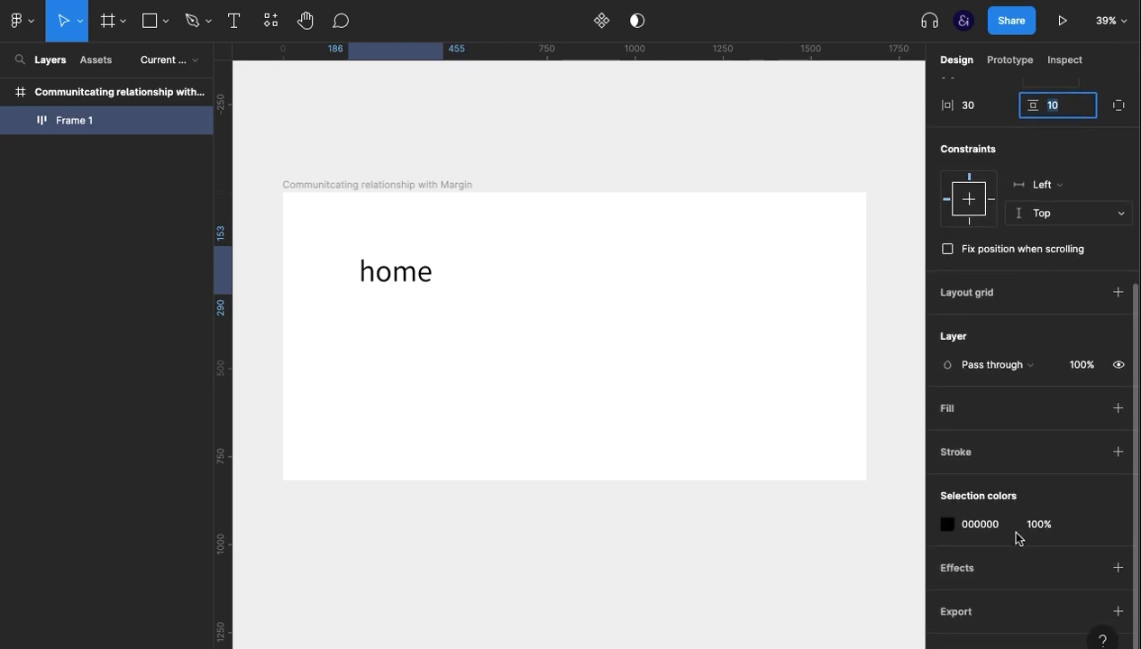
pyautogui.click(965, 408)
pyautogui.click(948, 438)
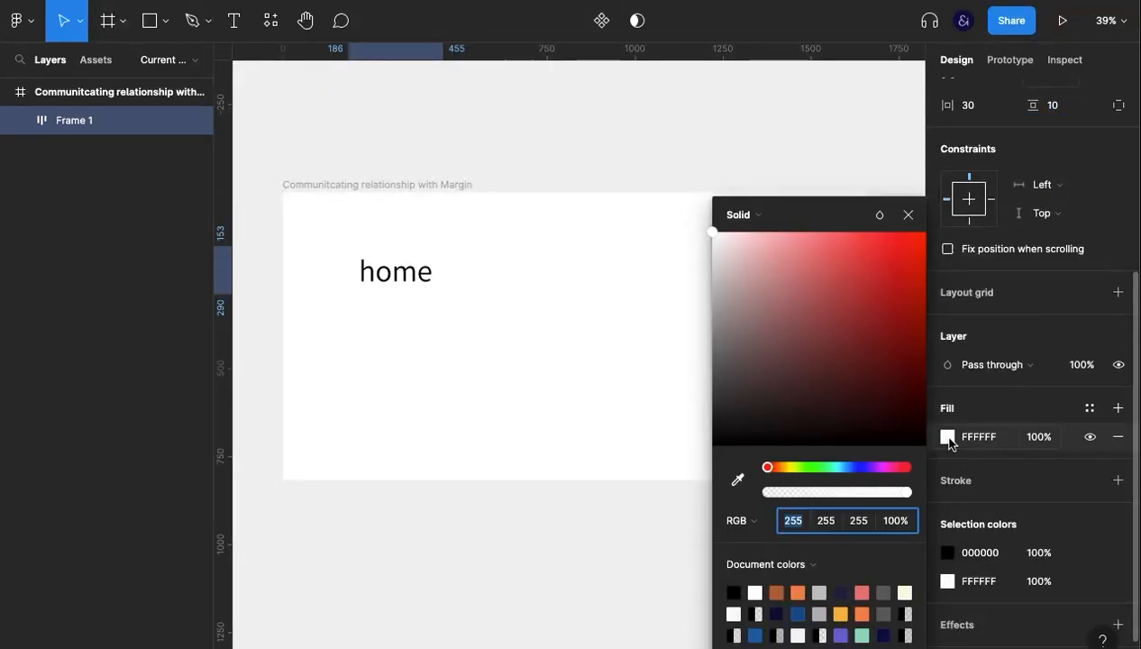
pyautogui.click(870, 260)
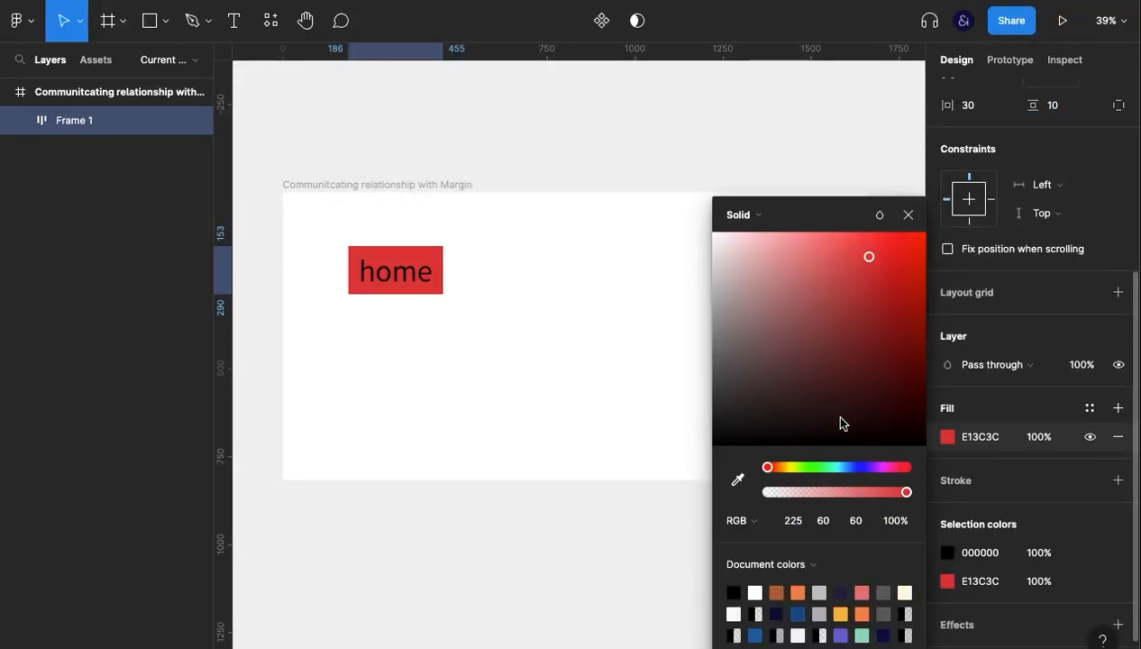
pyautogui.click(828, 470)
pyautogui.moveTo(833, 471); pyautogui.dragTo(817, 466)
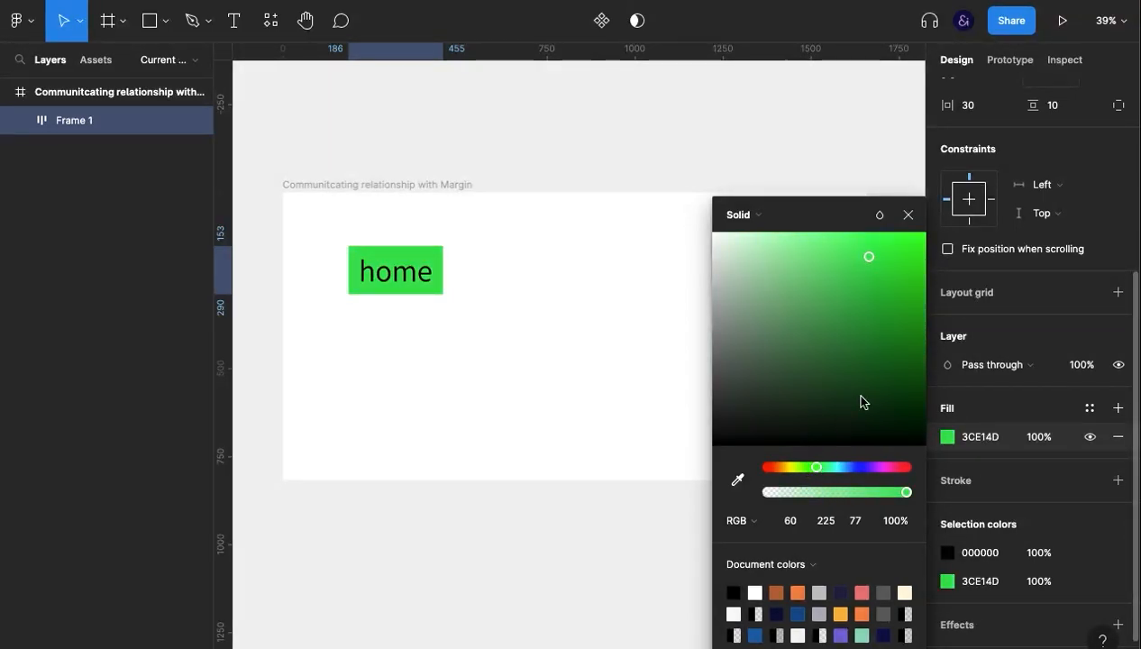
pyautogui.moveTo(888, 302); pyautogui.dragTo(790, 307)
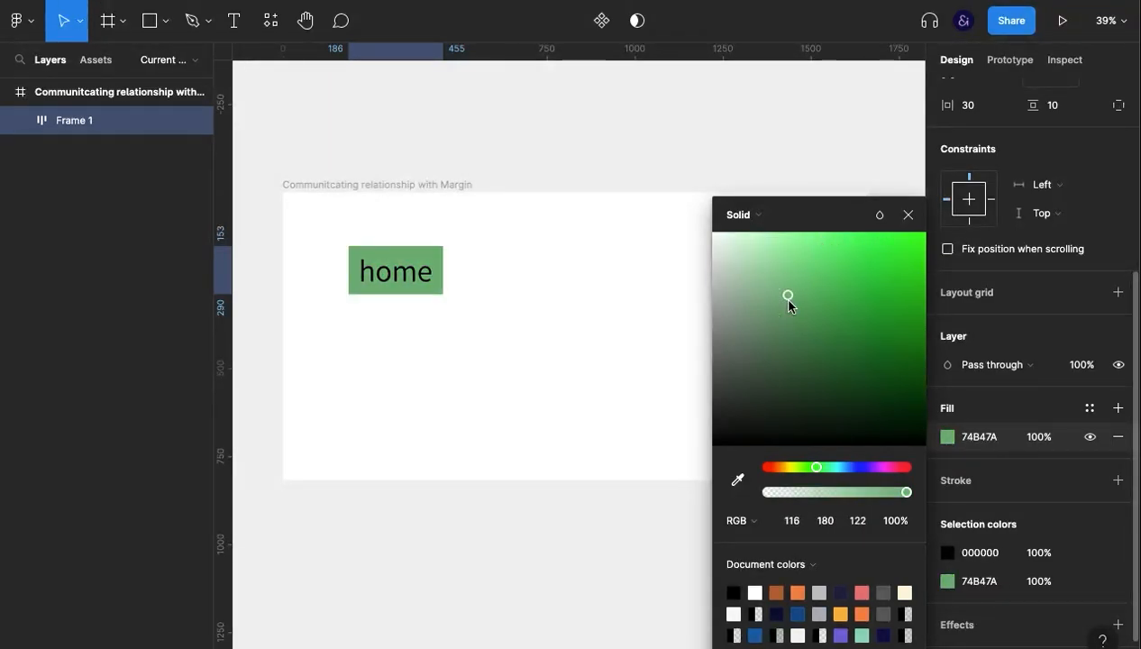
pyautogui.click(908, 215)
# Change the black "home" text colour in the button to white, FFFFFF.
pyautogui.click(973, 553)
pyautogui.write('f')
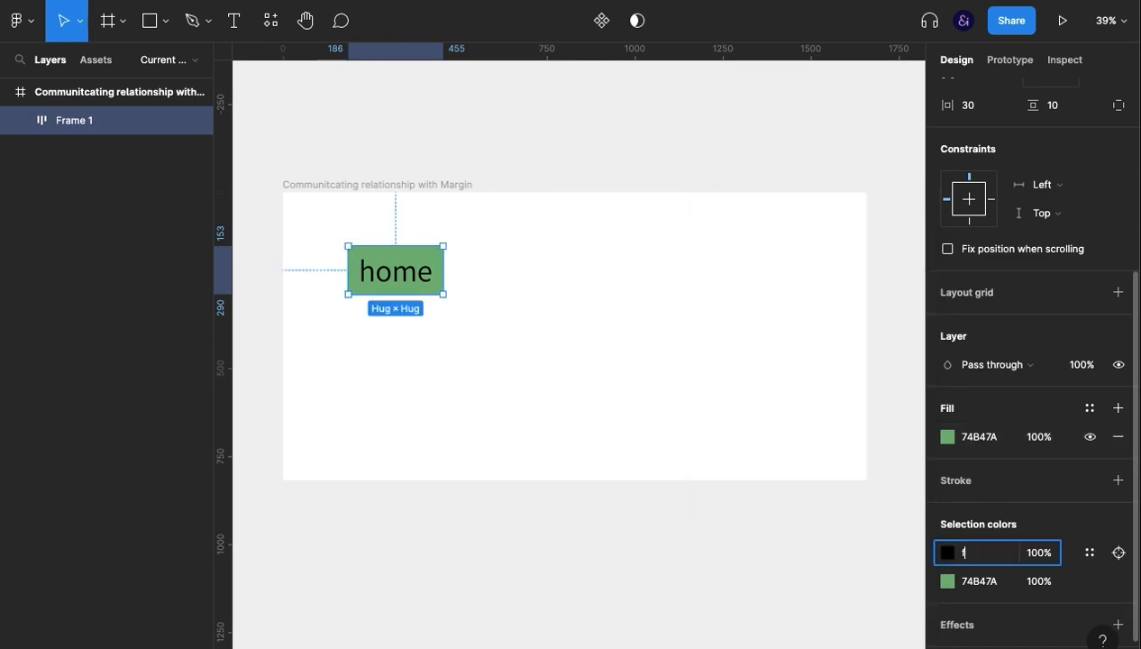
pyautogui.press('Return')
pyautogui.click(629, 442)
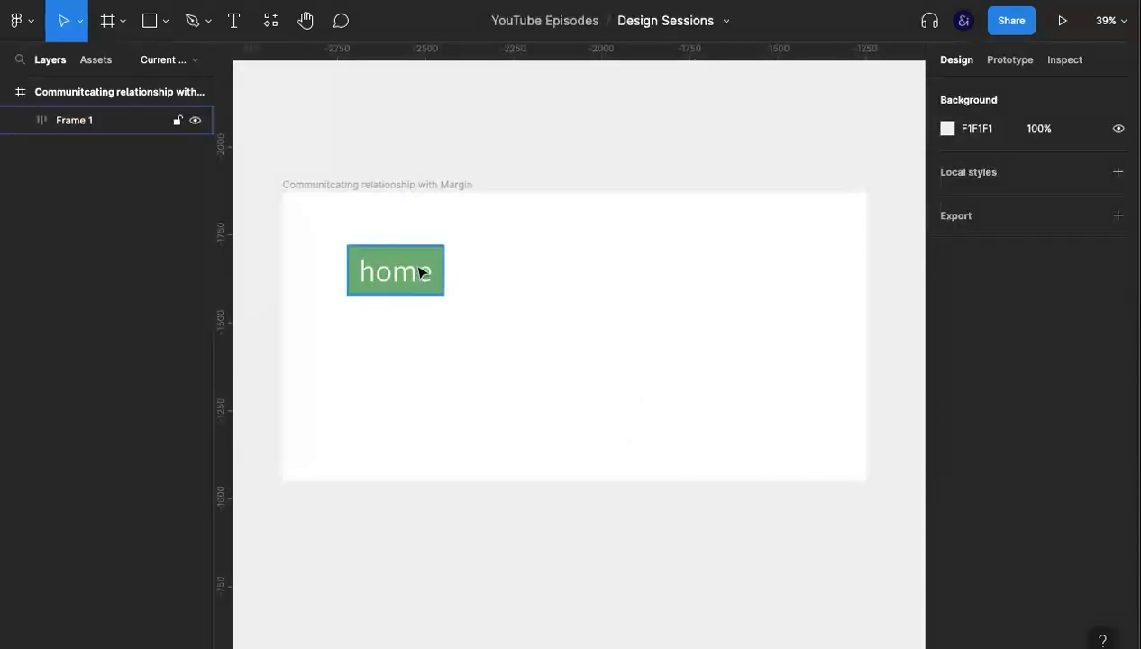
# Round the green button frame's corners with a radius of 20.
pyautogui.click(420, 272)
pyautogui.click(1064, 252)
pyautogui.write('10')
pyautogui.press('Return')
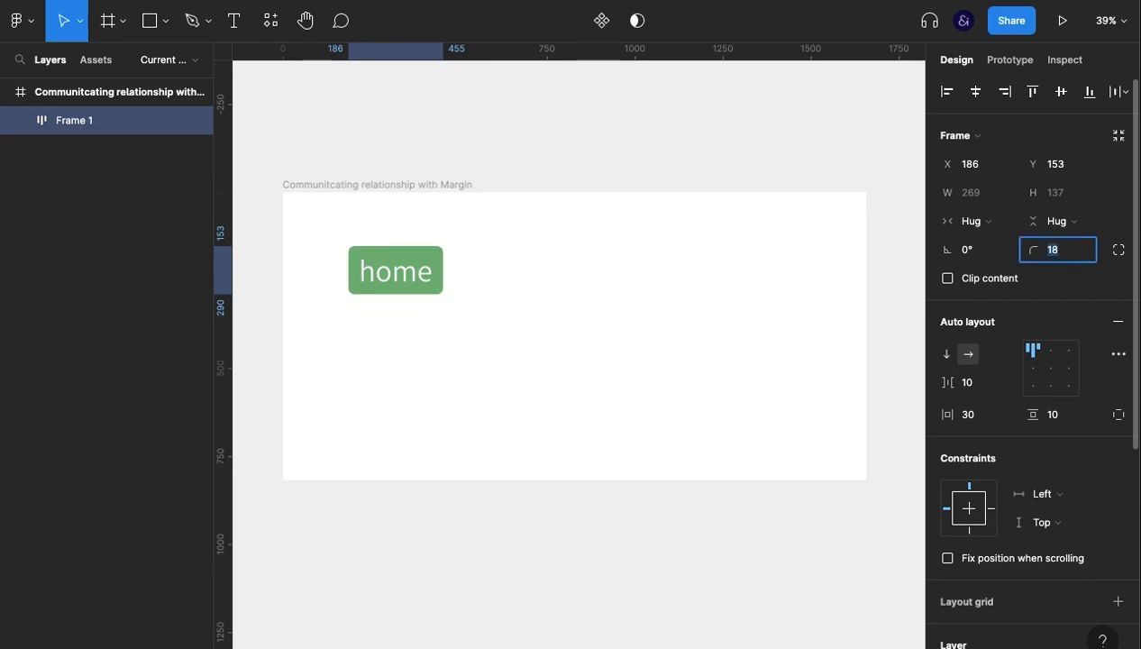
# Change the font weight of the "home" text inside the button to Light.
pyautogui.click(395, 281)
pyautogui.scroll(-3, 1065, 502)
pyautogui.click(972, 315)
pyautogui.click(974, 294)
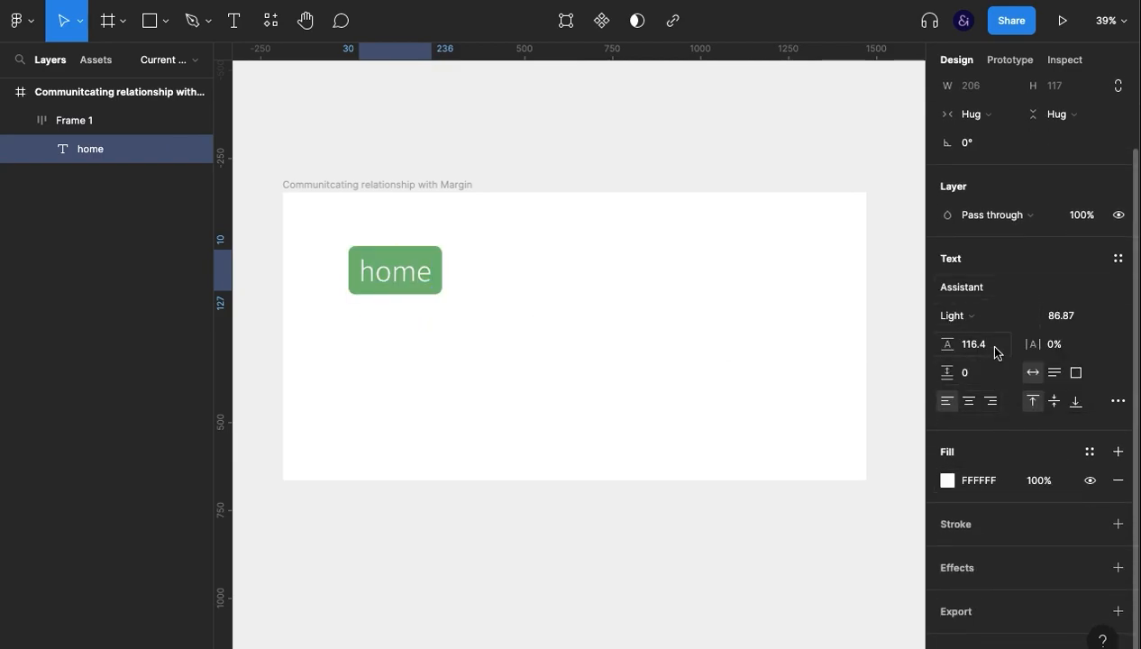
# Reduce the "home" text's font size to 66.87.
pyautogui.click(1054, 311)
pyautogui.hotkey('shift', 'Down')
pyautogui.hotkey('shift', 'Down')
pyautogui.hotkey('shift', 'Down')
pyautogui.hotkey('shift', 'Up')
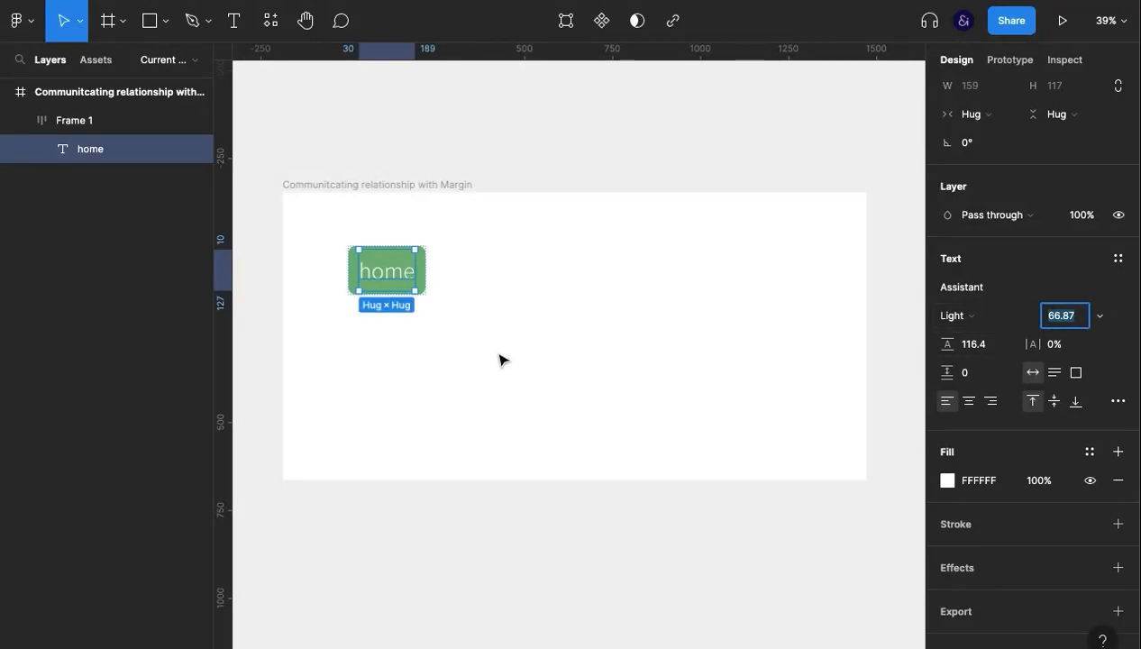
pyautogui.click(390, 310)
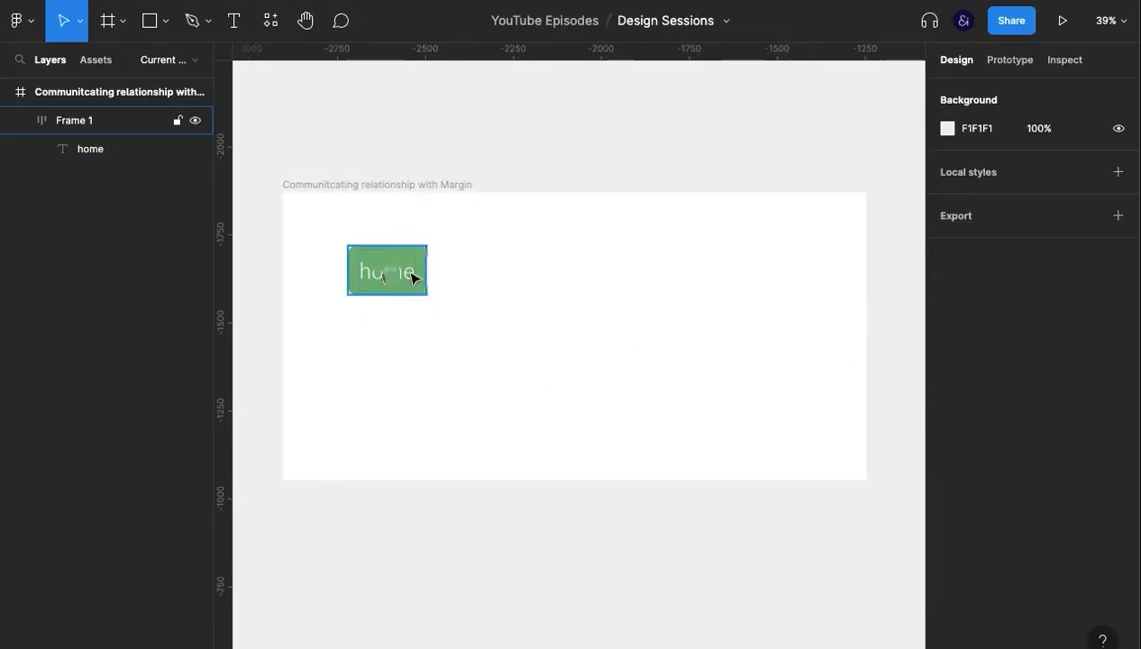
# Reduce the green button frame's vertical padding to 0.
pyautogui.click(415, 275)
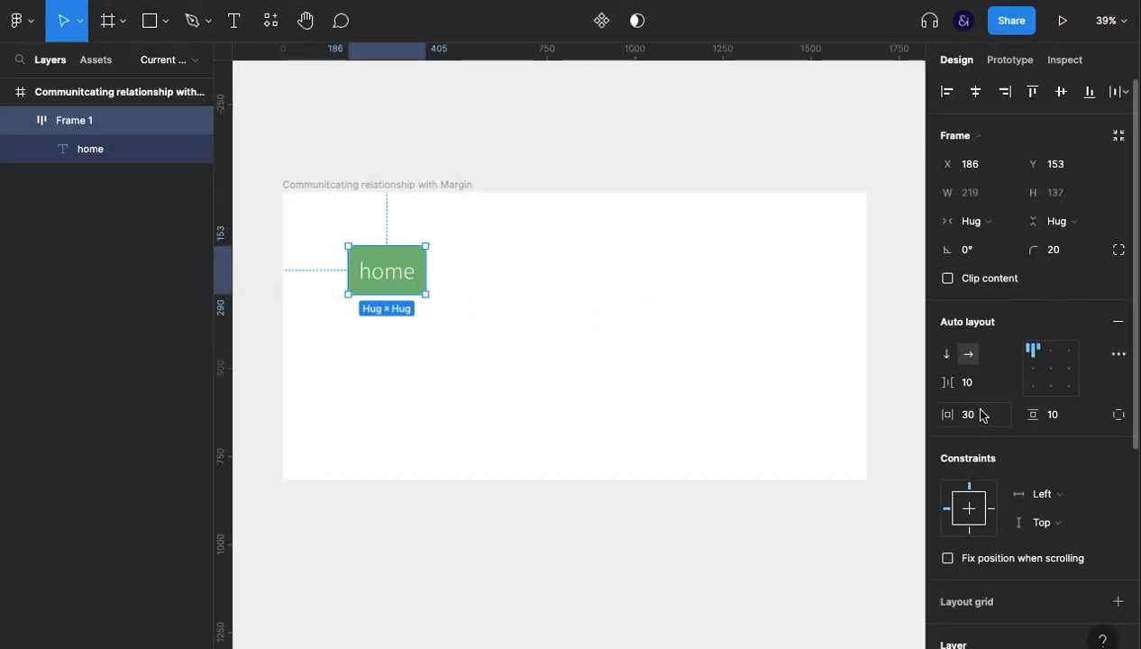
pyautogui.click(1050, 422)
pyautogui.press('Down')
pyautogui.press('Down')
pyautogui.press('Down')
pyautogui.press('Down')
pyautogui.press('Down')
pyautogui.press('Down')
pyautogui.press('Down')
pyautogui.press('Down')
pyautogui.press('Down')
pyautogui.press('Down')
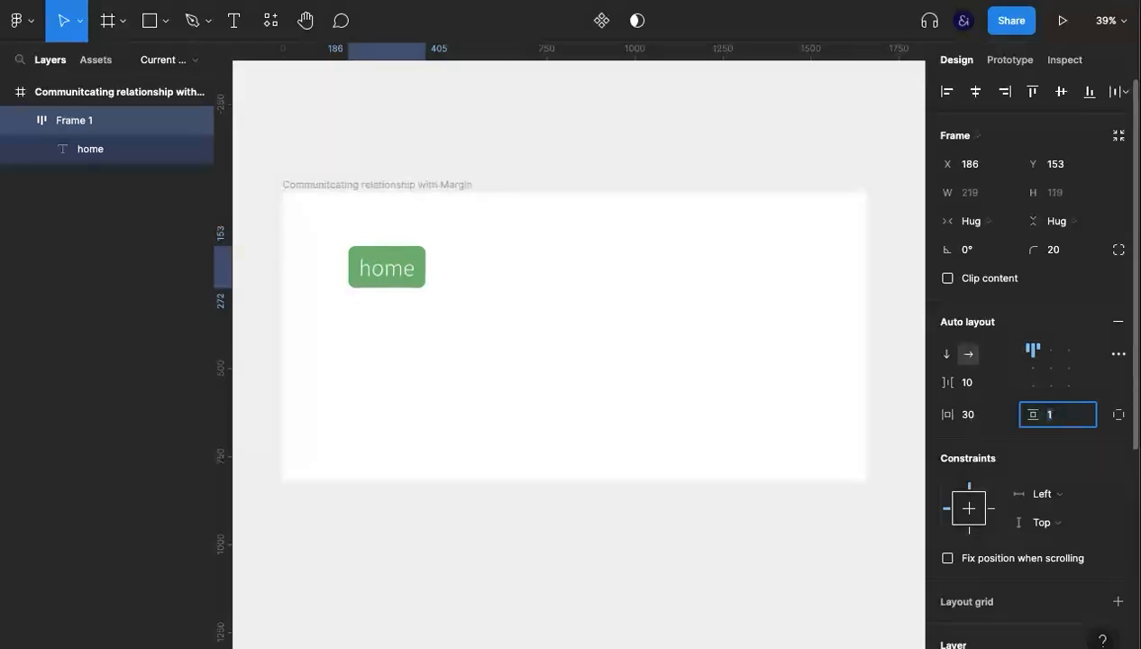
pyautogui.click(589, 387)
# Increase the green button frame's horizontal padding to 40.
pyautogui.click(417, 286)
pyautogui.click(962, 417)
pyautogui.hotkey('shift', 'Up')
pyautogui.click(428, 298)
# Scale the whole button down proportionally with the Scale tool to about 173 × 85.
pyautogui.click(396, 264)
pyautogui.press('k')
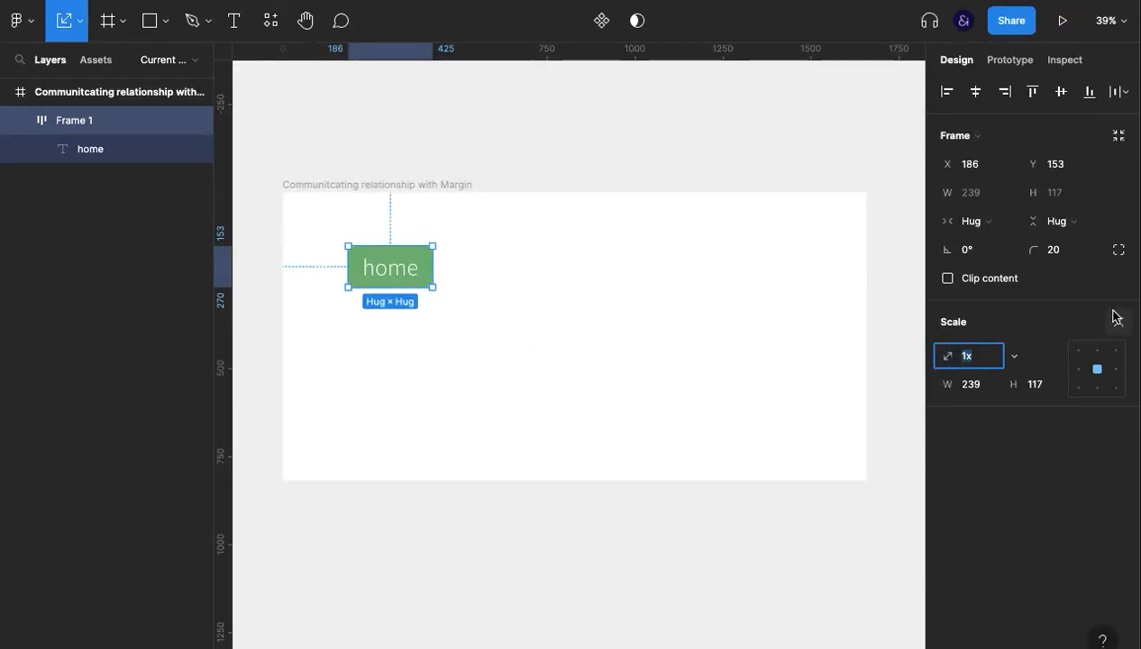
pyautogui.moveTo(432, 287); pyautogui.dragTo(412, 274)
pyautogui.click(492, 323)
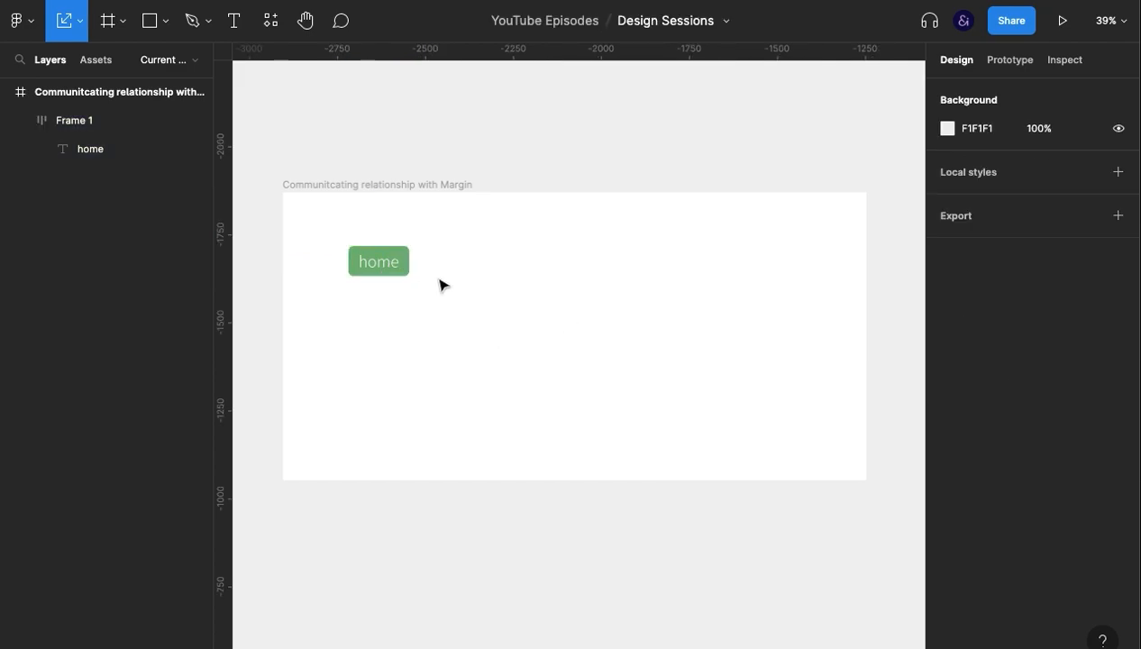
# Turn the scaled green button into a component and name it "Button".
pyautogui.click(377, 263)
pyautogui.click(601, 13)
pyautogui.doubleClick(67, 123)
pyautogui.write('Button')
# Place the main Button component below the frame and an instance of it inside the frame at about X 176, Y 252.
pyautogui.click(390, 300)
pyautogui.moveTo(390, 270); pyautogui.dragTo(395, 305)
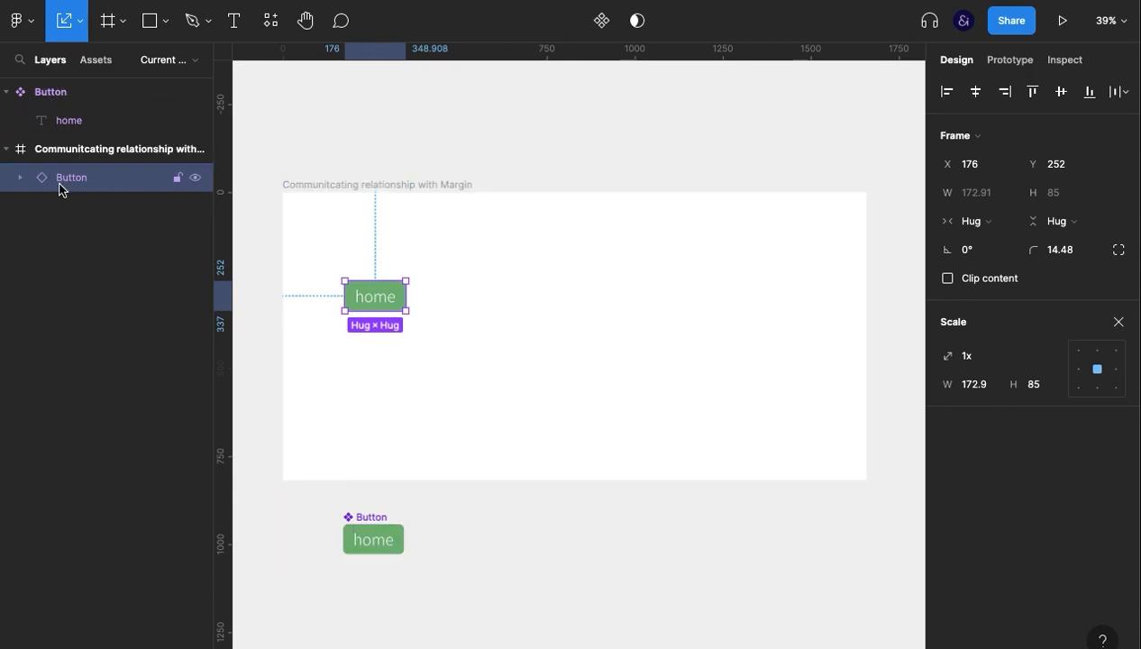
pyautogui.click(7, 92)
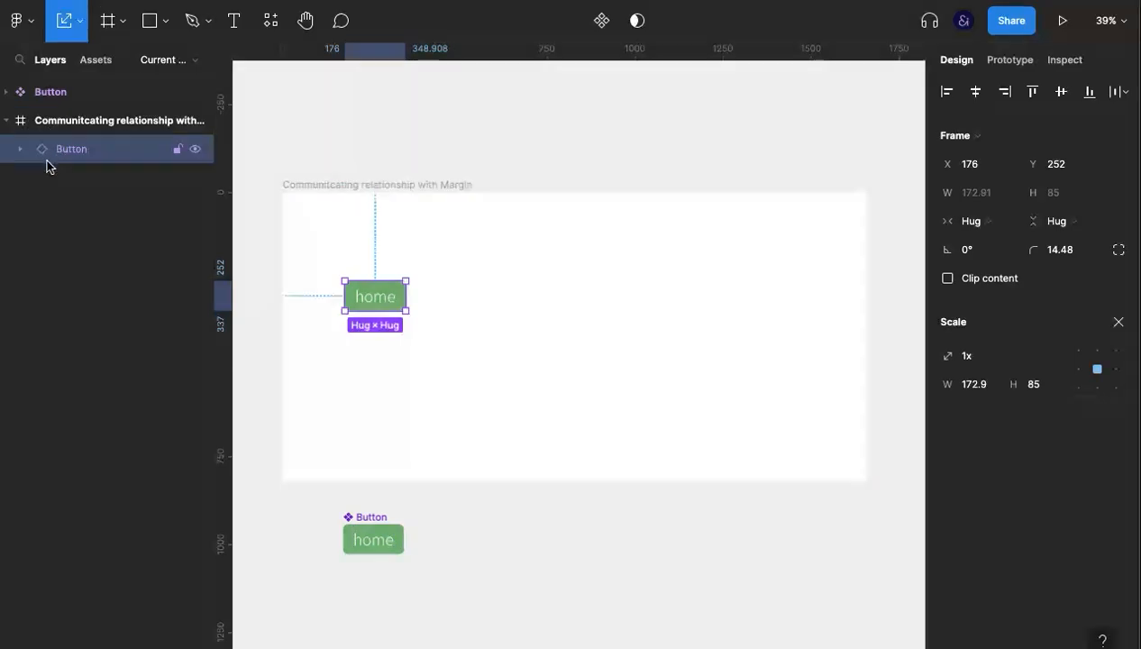
pyautogui.click(516, 364)
pyautogui.click(376, 302)
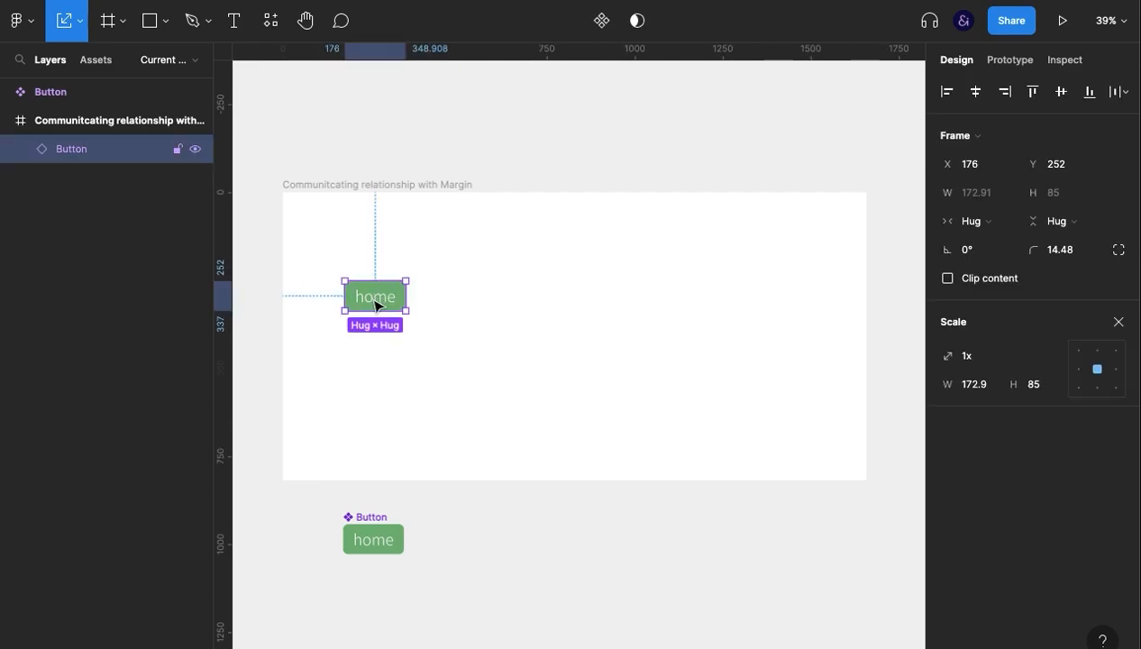
# Change the main Button component's label to "text".
pyautogui.doubleClick(378, 540)
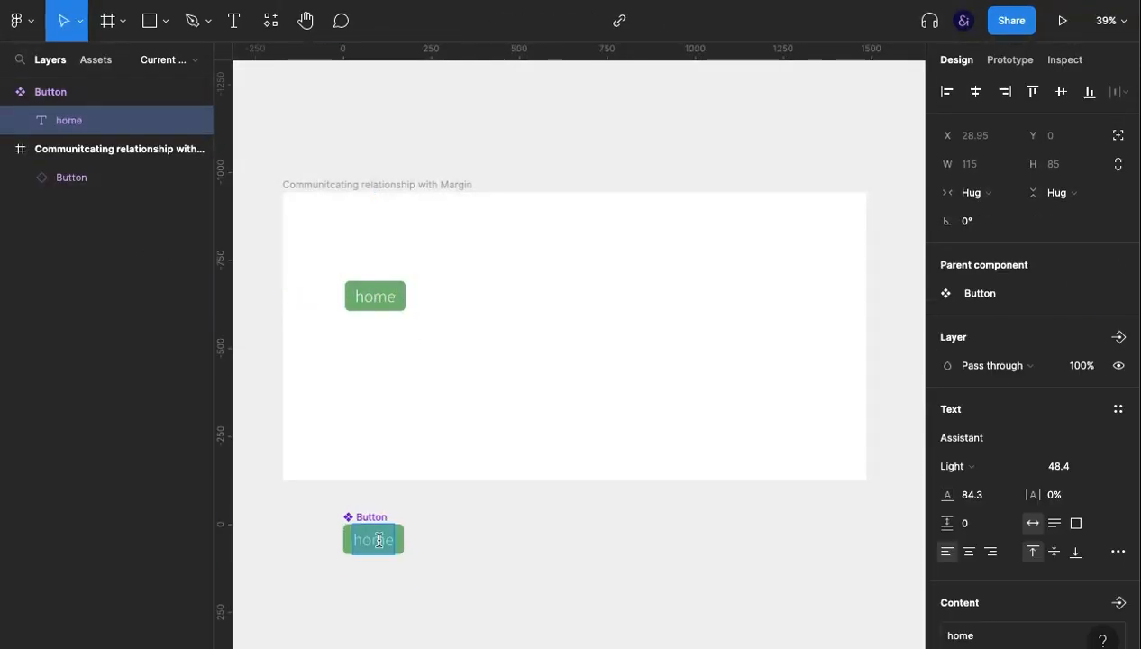
pyautogui.write('text')
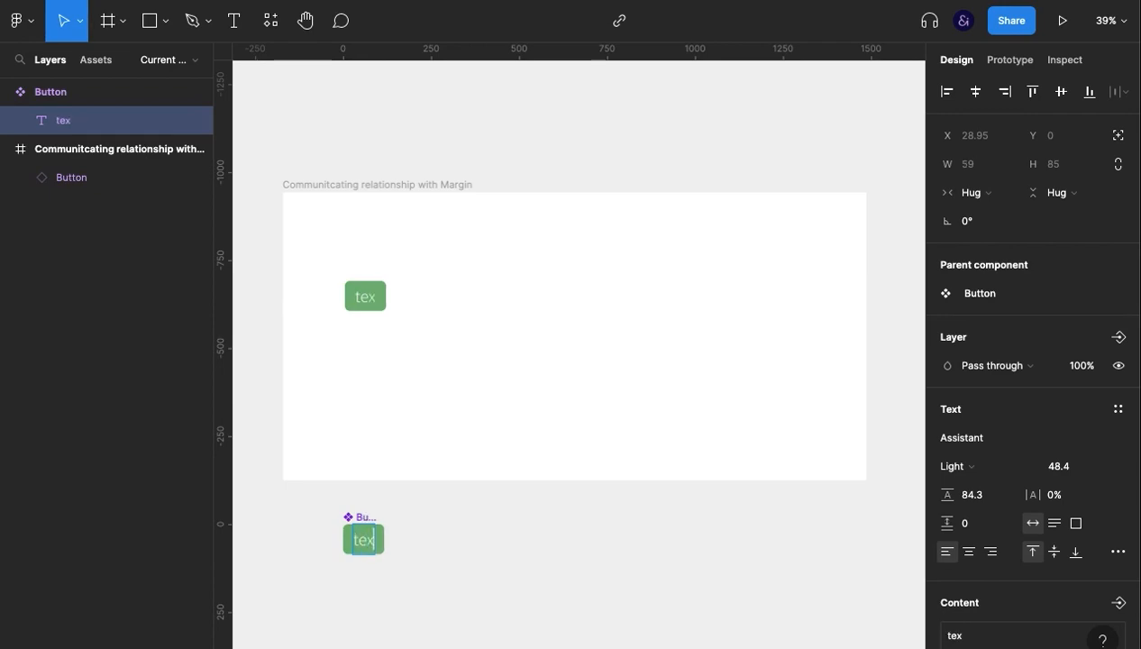
pyautogui.press('Escape')
pyautogui.click(546, 572)
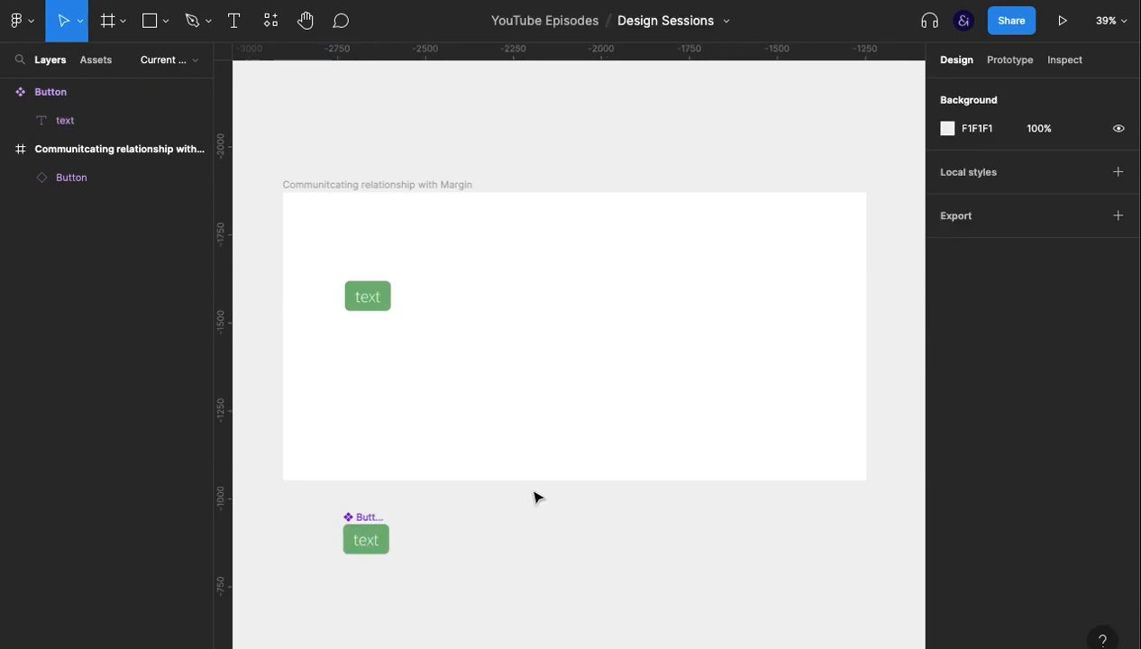
# Override the label of the Button instance inside the frame with "Home".
pyautogui.doubleClick(373, 300)
pyautogui.write('H')
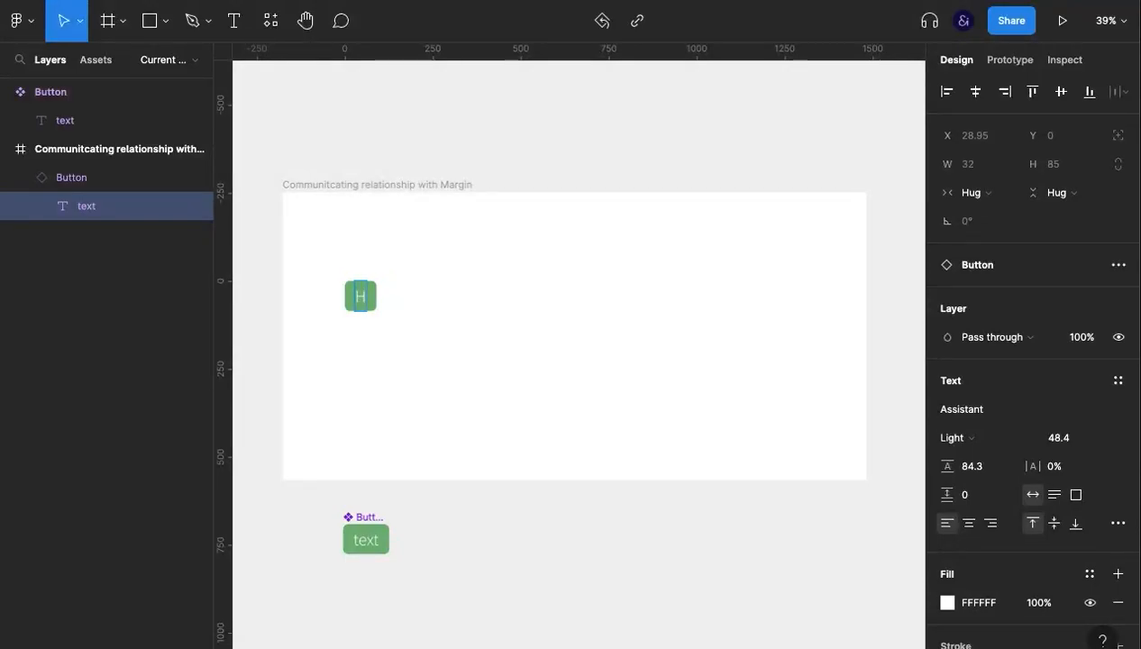
pyautogui.write('ome')
pyautogui.press('Escape')
pyautogui.click(373, 343)
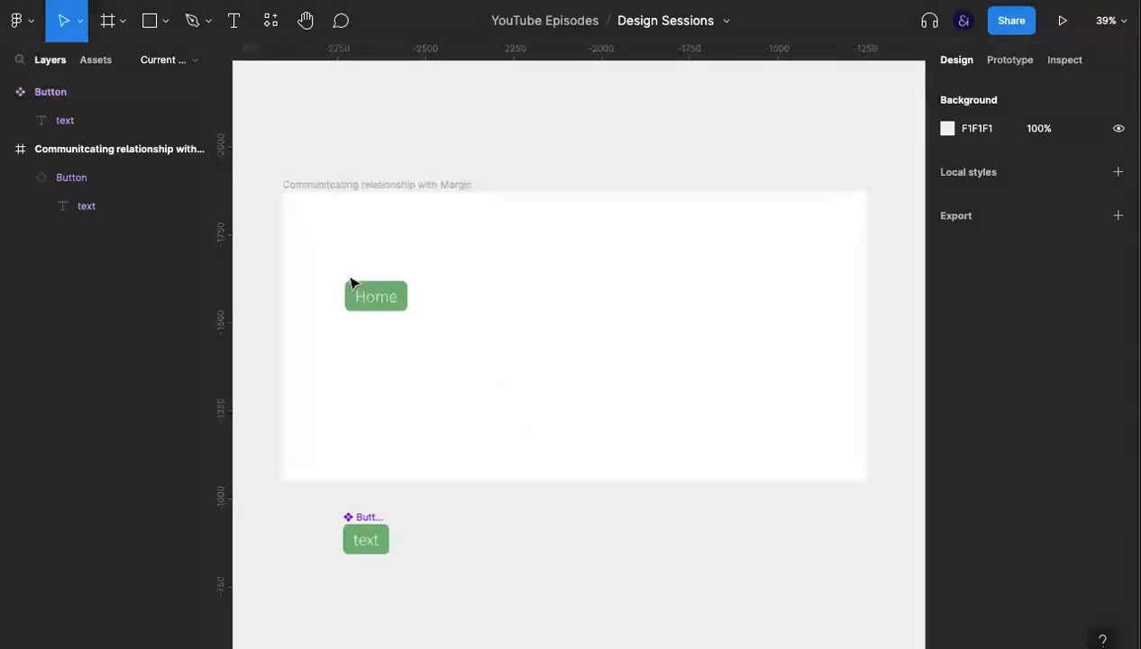
# Duplicate the "Home" button instance twice inside the frame.
pyautogui.click(379, 303)
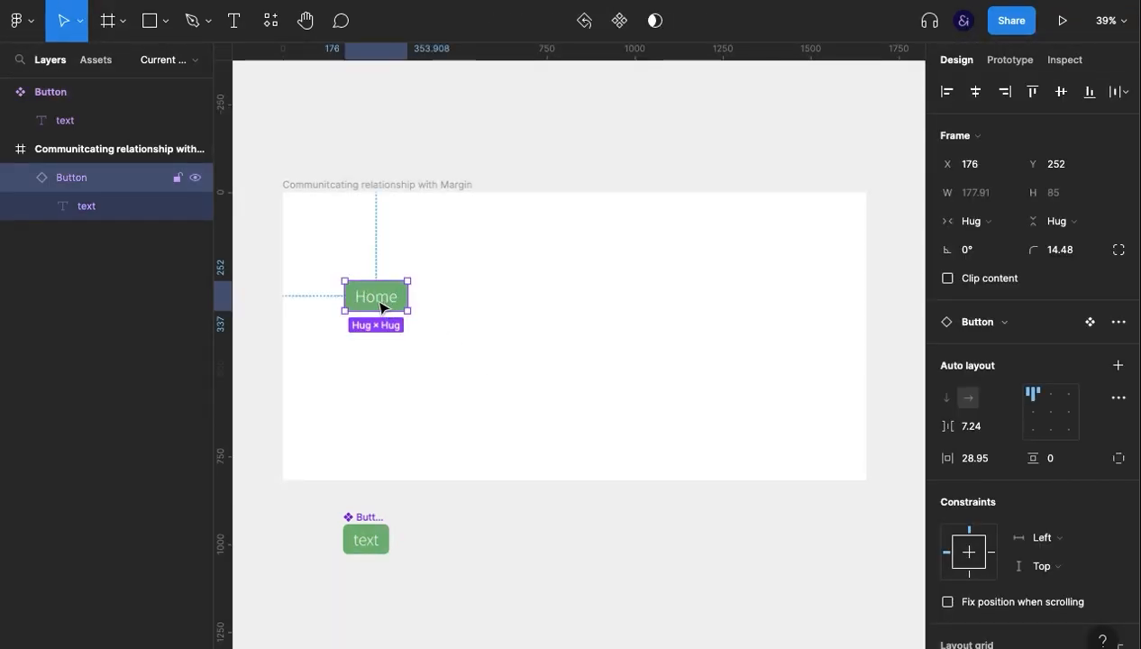
pyautogui.hotkey('ctrl', 'd')
pyautogui.hotkey('ctrl', 'd')
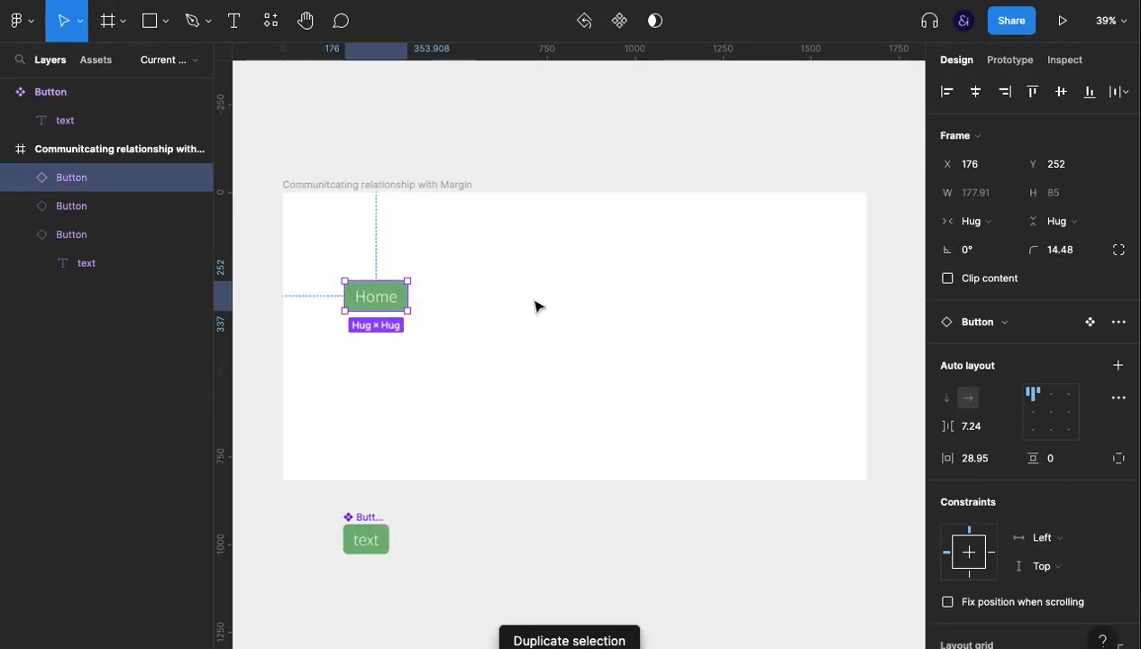
# Wrap all three "Home" button instances in one auto layout frame and arrange them in a horizontal row.
pyautogui.keyDown('shift'); pyautogui.click(100, 237); pyautogui.keyUp('shift')
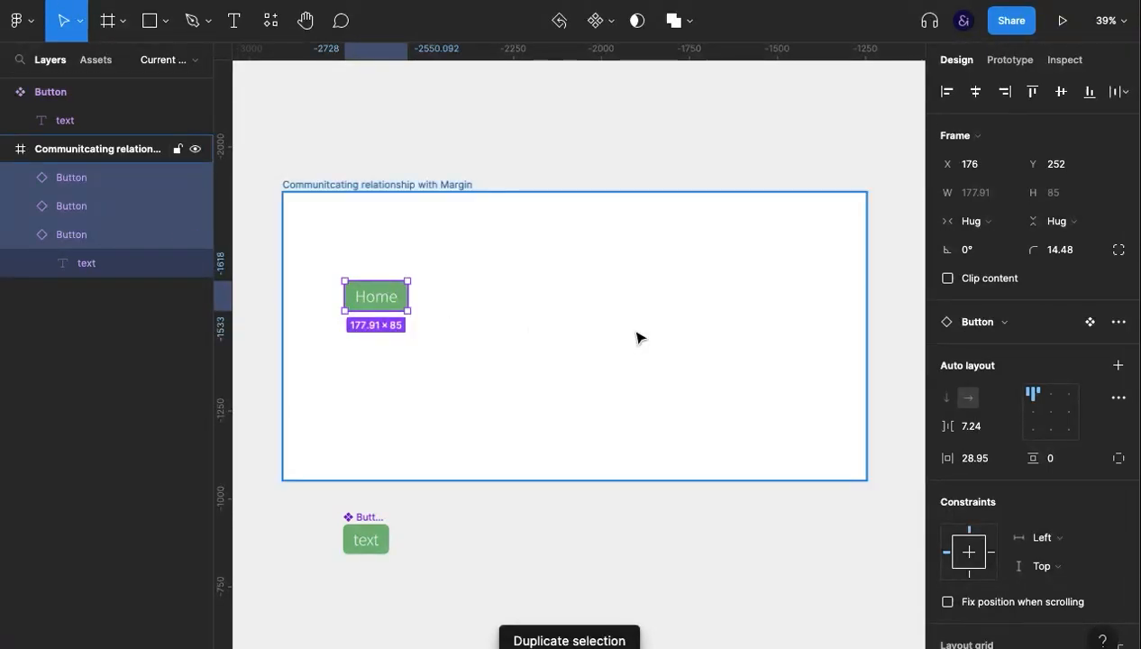
pyautogui.hotkey('ctrl', 'g')
pyautogui.hotkey('shift', 'a')
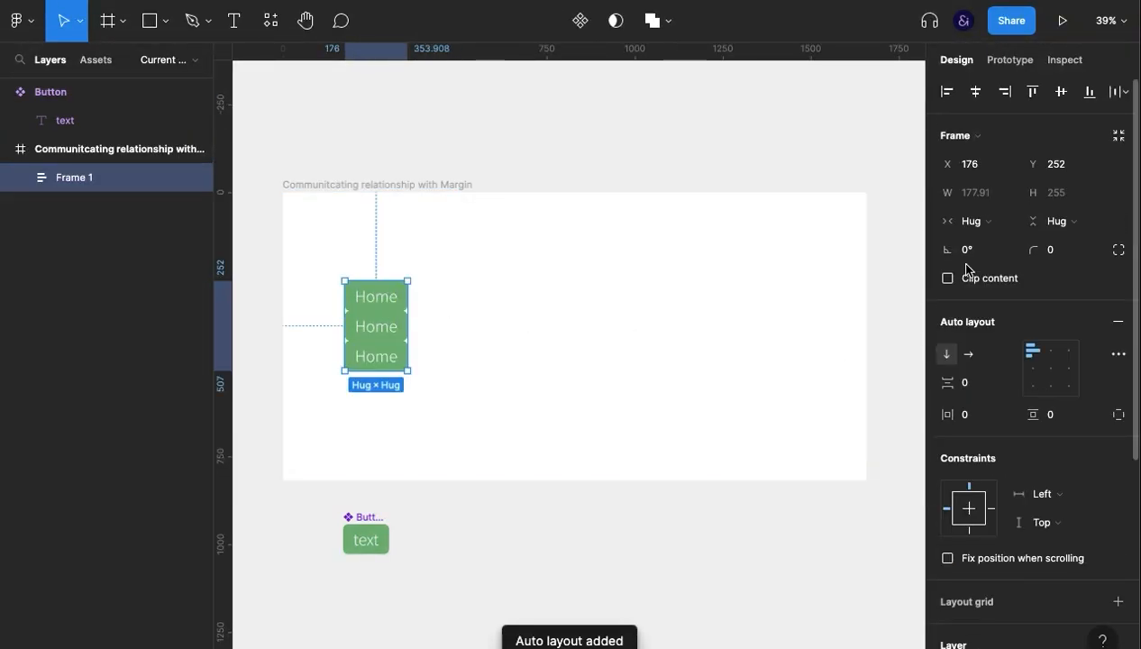
pyautogui.click(968, 353)
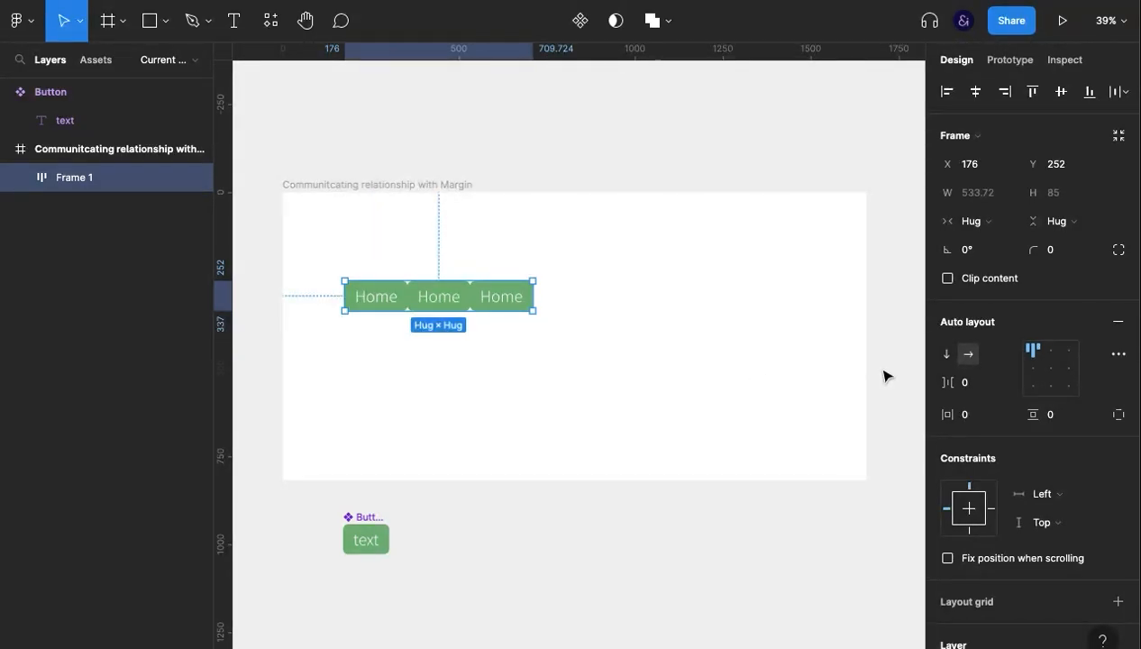
# Change the label of the second Home button instance to "Gallery" and the third to "About".
pyautogui.click(606, 352)
pyautogui.click(445, 301)
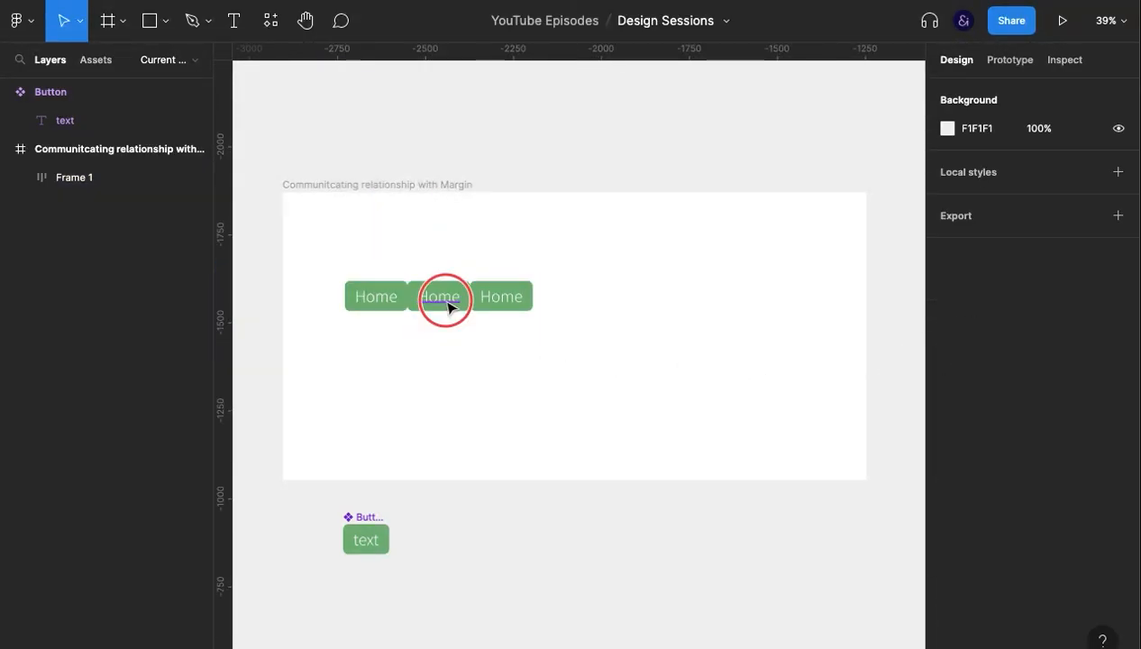
pyautogui.doubleClick(446, 301)
pyautogui.write('Gallery')
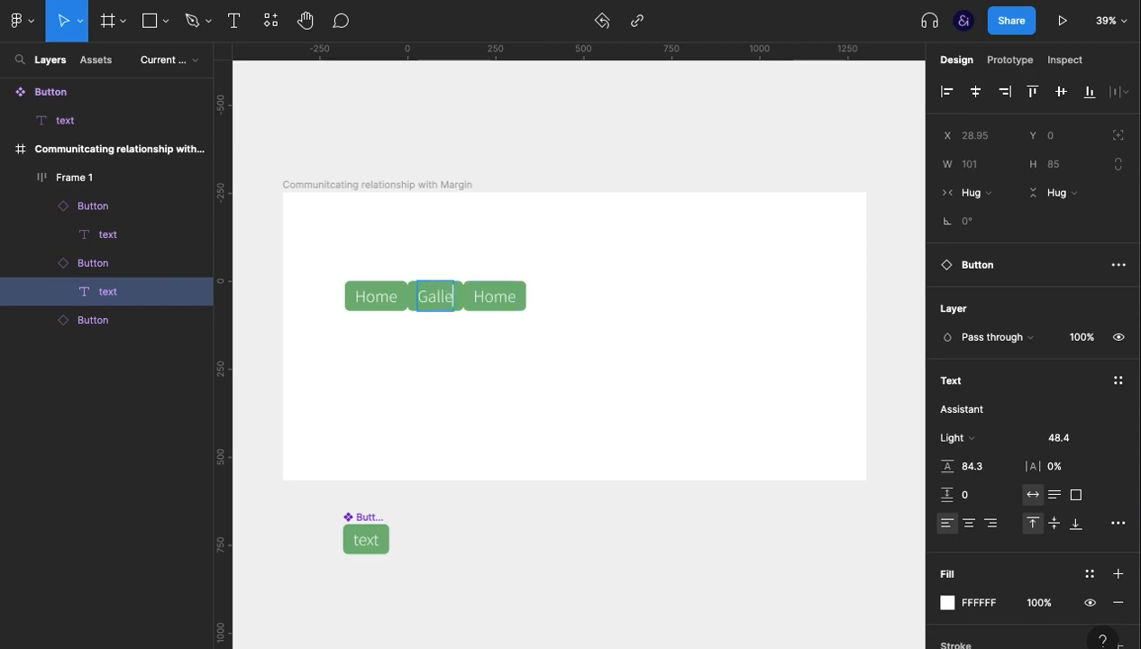
pyautogui.doubleClick(510, 296)
pyautogui.write('About')
pyautogui.click(591, 395)
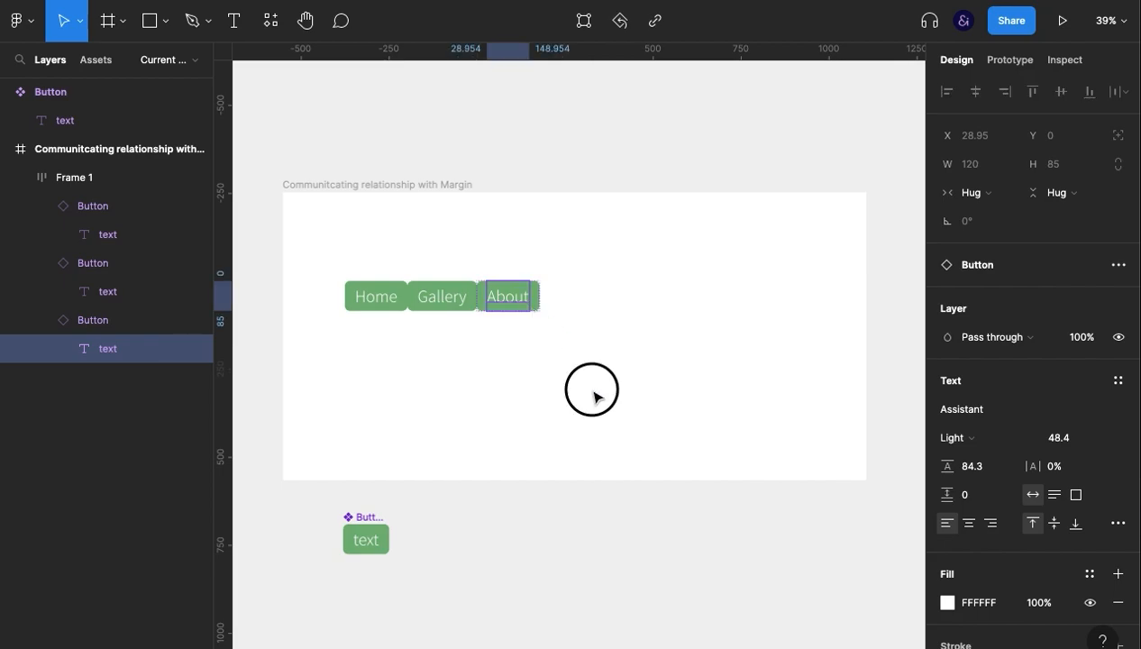
# Duplicate the About button at the end of the row and label the copy "Login".
pyautogui.doubleClick(503, 306)
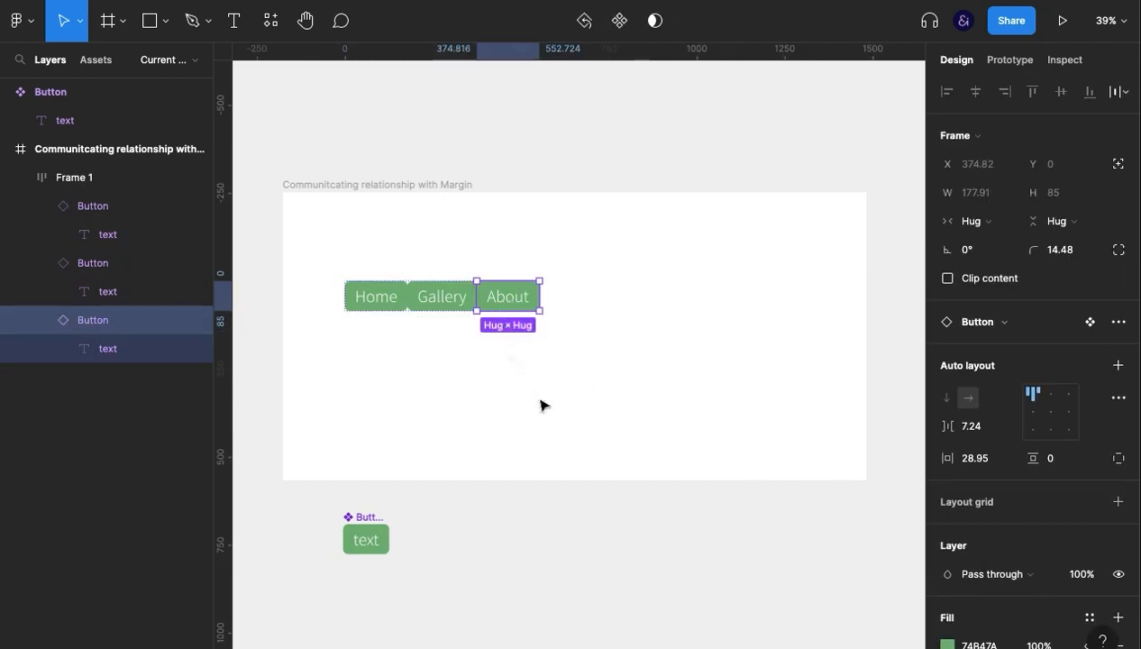
pyautogui.hotkey('ctrl', 'd')
pyautogui.doubleClick(580, 298)
pyautogui.write('Login')
pyautogui.click(646, 394)
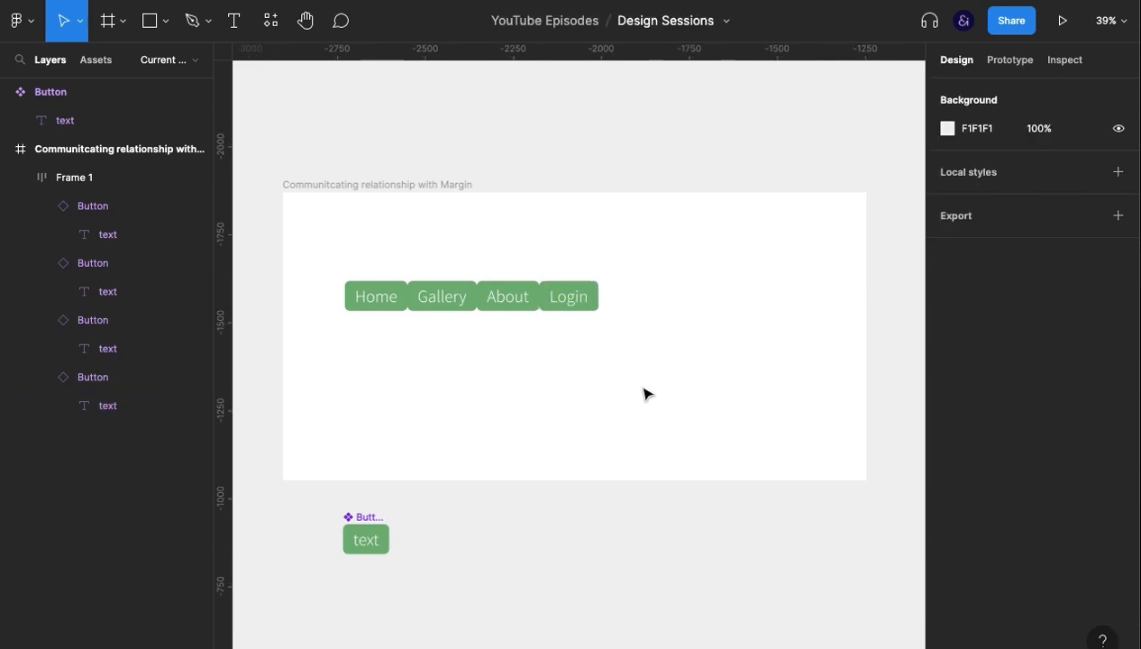
# Centre the four-button row horizontally and vertically within its parent frame.
pyautogui.click(494, 306)
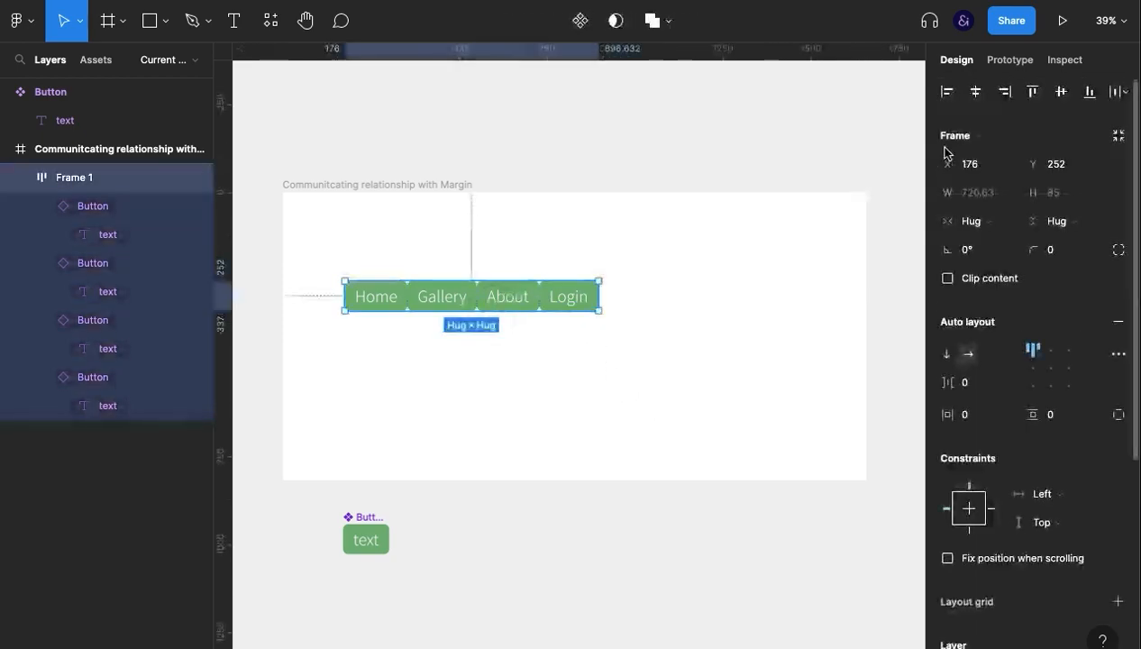
pyautogui.click(975, 91)
pyautogui.click(1061, 92)
pyautogui.click(790, 261)
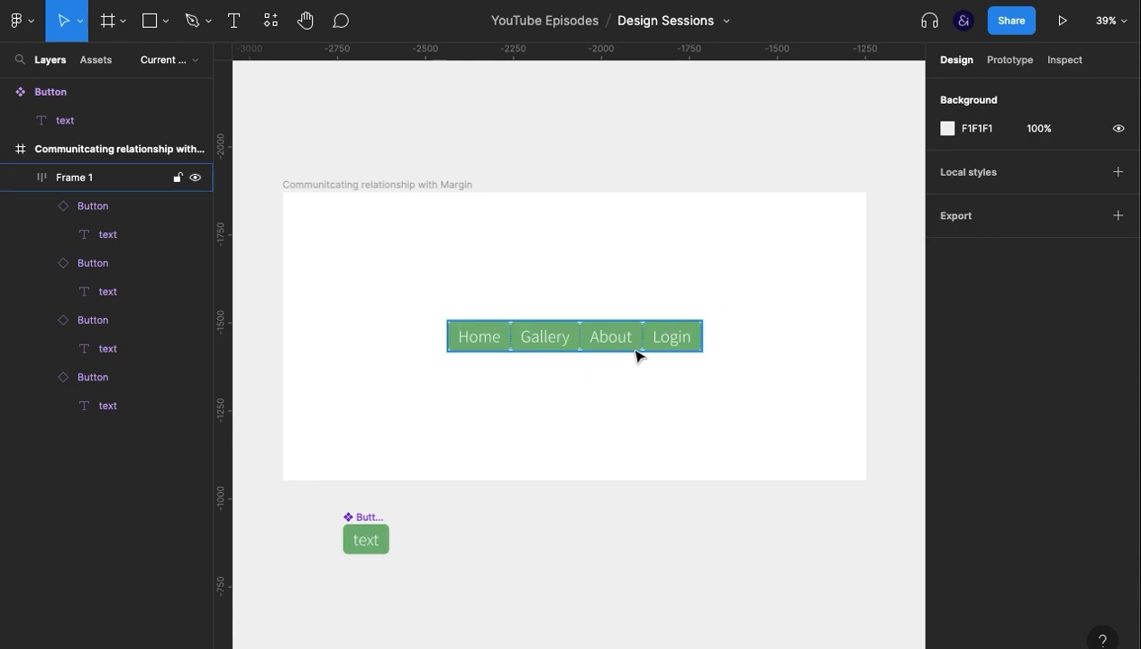
# Increase the auto layout spacing between the four buttons to 50 and recentre the row horizontally.
pyautogui.click(562, 335)
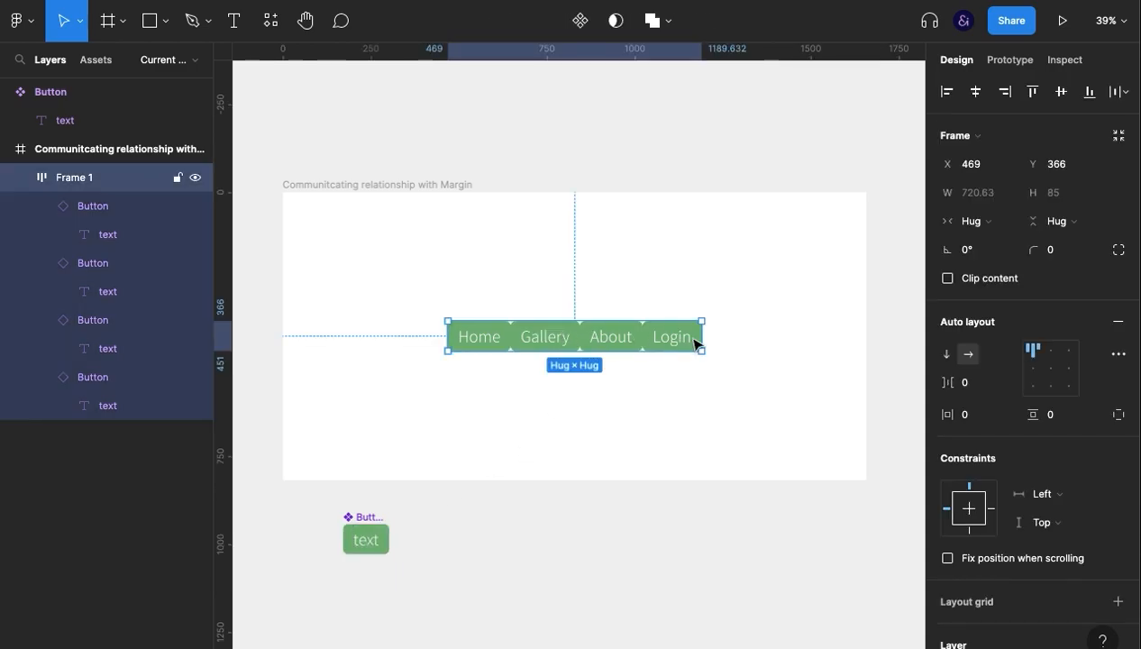
pyautogui.click(988, 391)
pyautogui.hotkey('shift', 'Up')
pyautogui.hotkey('shift', 'Up')
pyautogui.hotkey('shift', 'Up')
pyautogui.hotkey('shift', 'Up')
pyautogui.hotkey('shift', 'Up')
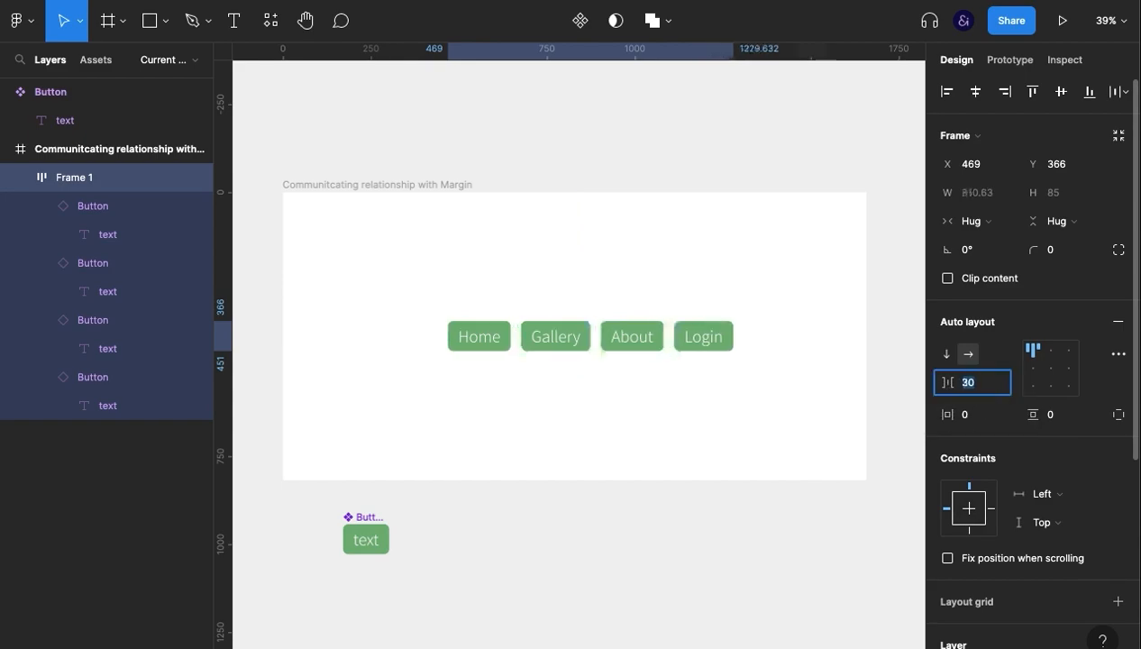
pyautogui.click(738, 411)
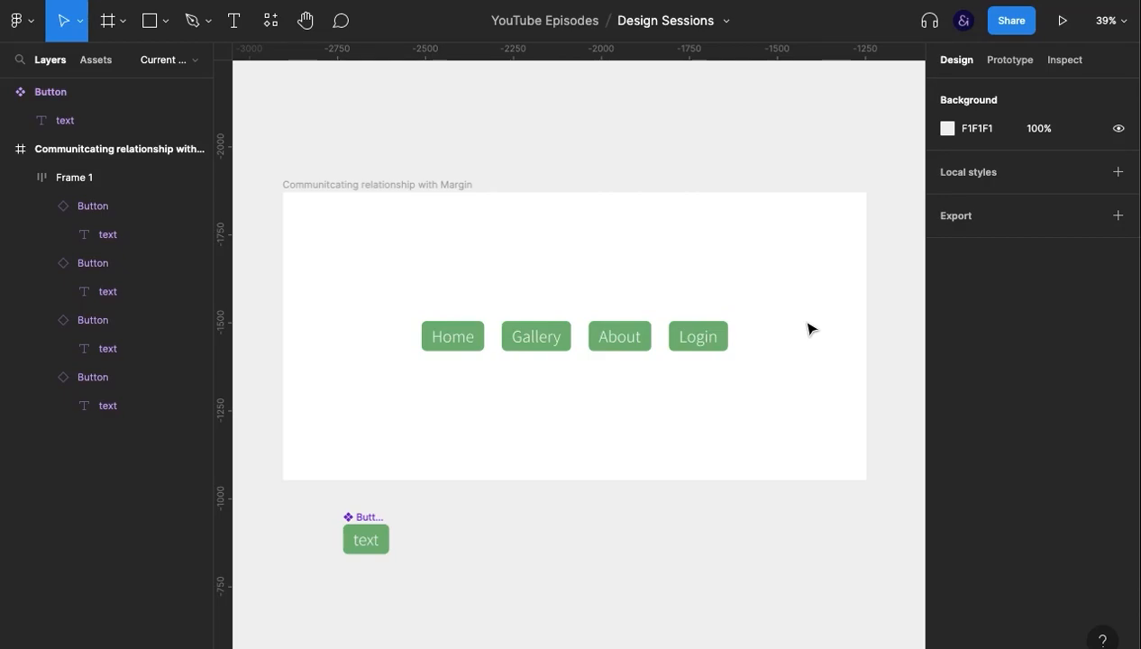
# Group the Home, Gallery and About buttons and turn the group into a nested horizontal auto layout.
pyautogui.click(460, 351)
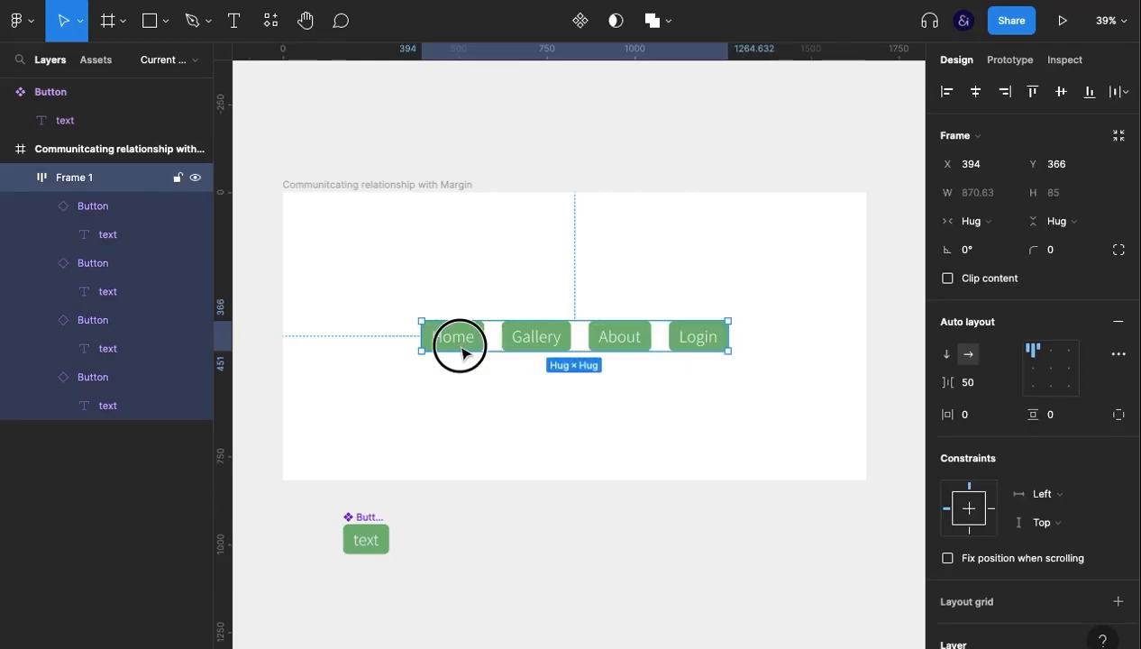
pyautogui.click(460, 351)
pyautogui.keyDown('shift'); pyautogui.click(540, 339); pyautogui.keyUp('shift')
pyautogui.keyDown('shift'); pyautogui.click(639, 336); pyautogui.keyUp('shift')
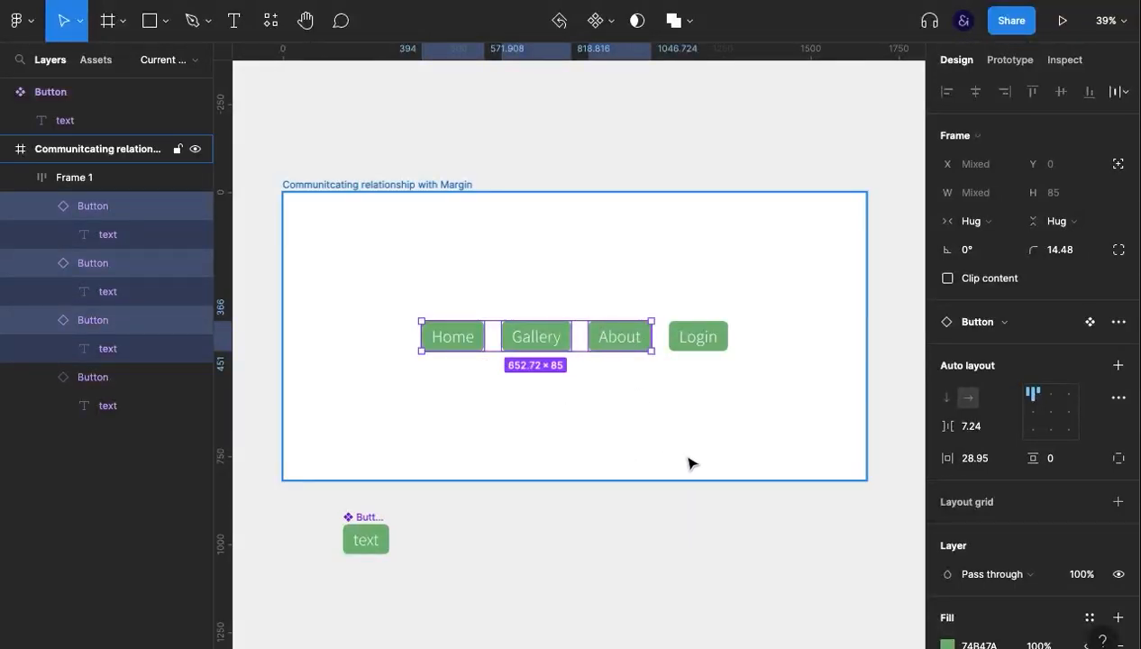
pyautogui.hotkey('ctrl', 'g')
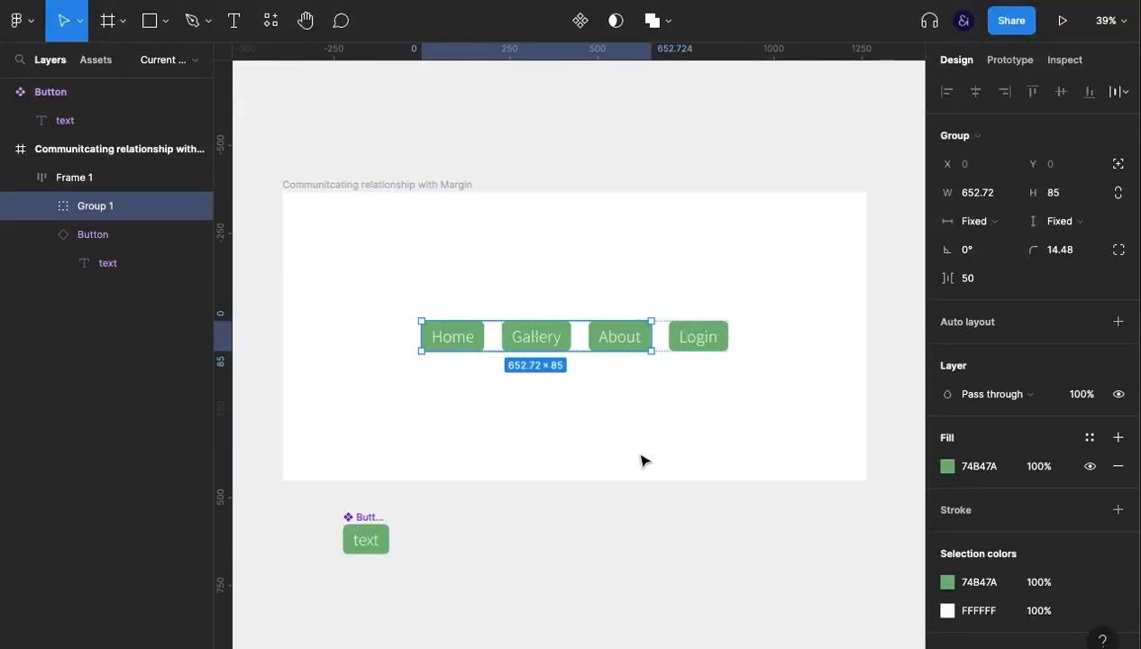
pyautogui.click(951, 323)
pyautogui.click(970, 386)
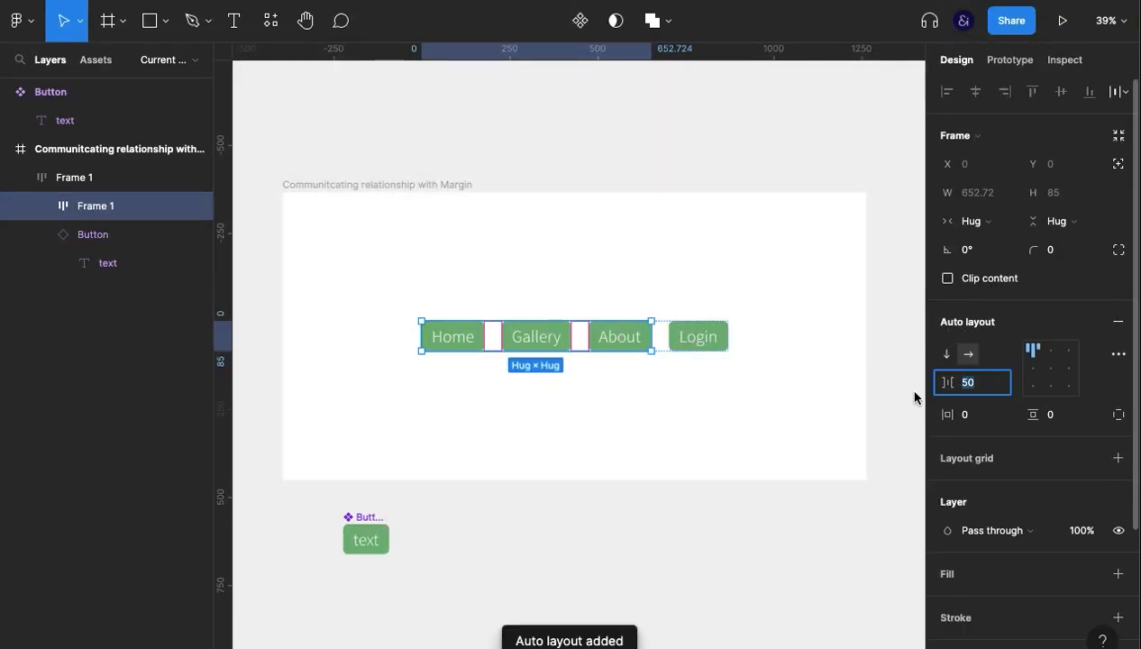
# Set the outer auto layout frame's item spacing to 150 to separate Login from the other three buttons.
pyautogui.click(107, 180)
pyautogui.click(964, 380)
pyautogui.write('90')
pyautogui.press('Return')
pyautogui.hotkey('shift', 'Up')
pyautogui.hotkey('shift', 'Up')
pyautogui.hotkey('shift', 'Up')
pyautogui.hotkey('shift', 'Up')
pyautogui.hotkey('shift', 'Up')
pyautogui.hotkey('shift', 'Up')
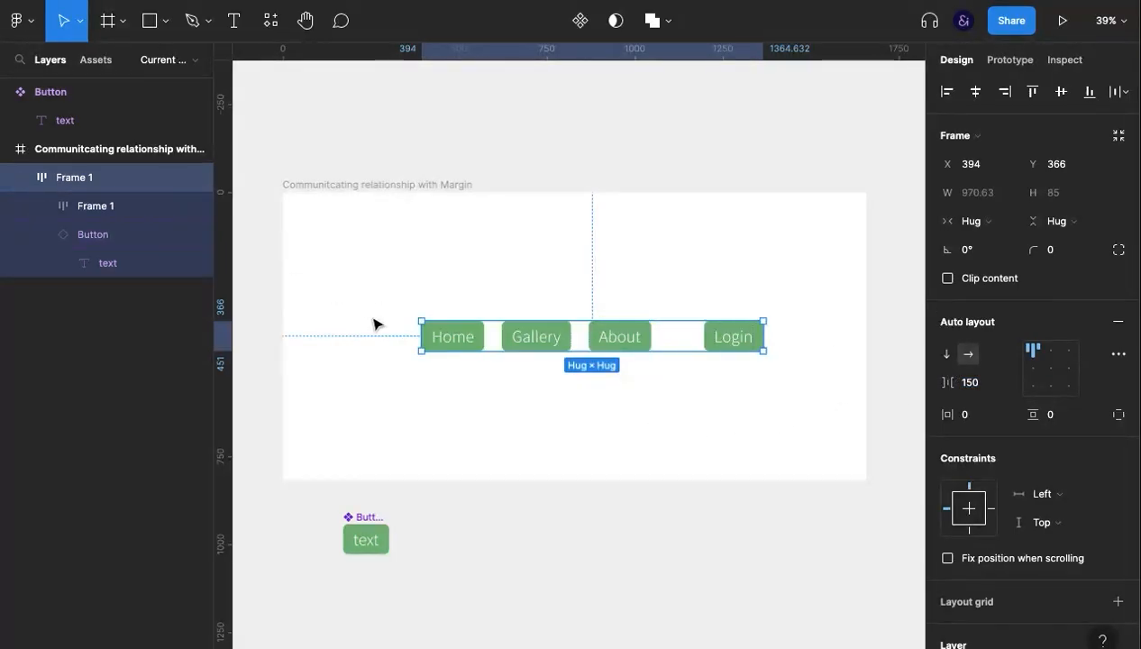
pyautogui.click(577, 478)
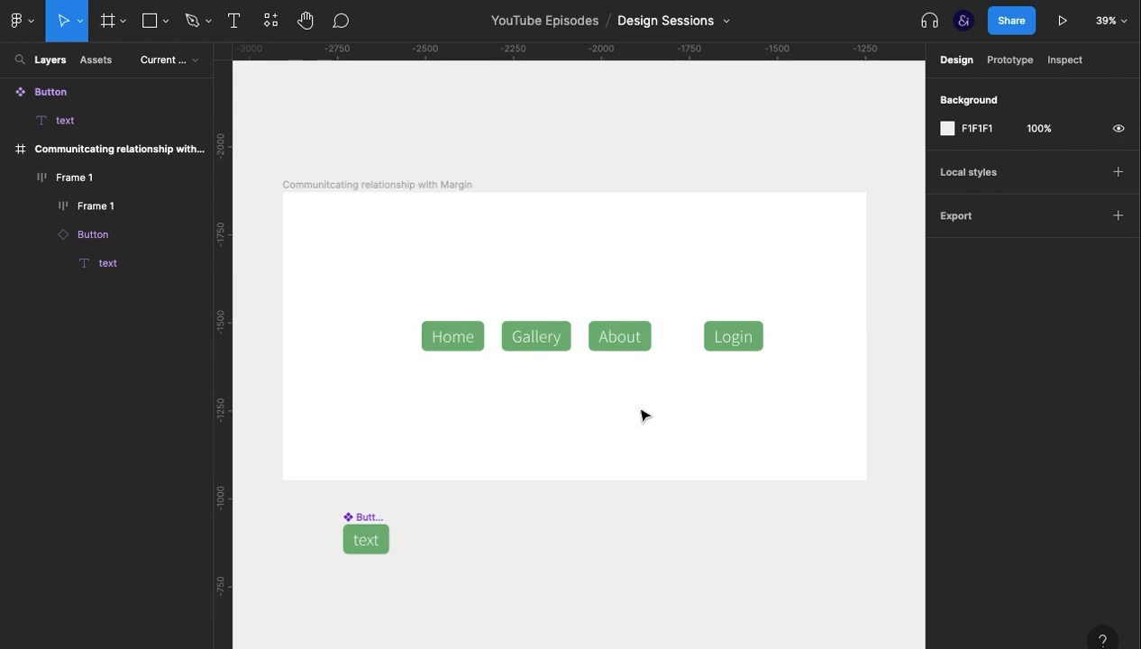
pyautogui.click(747, 342)
pyautogui.click(768, 435)
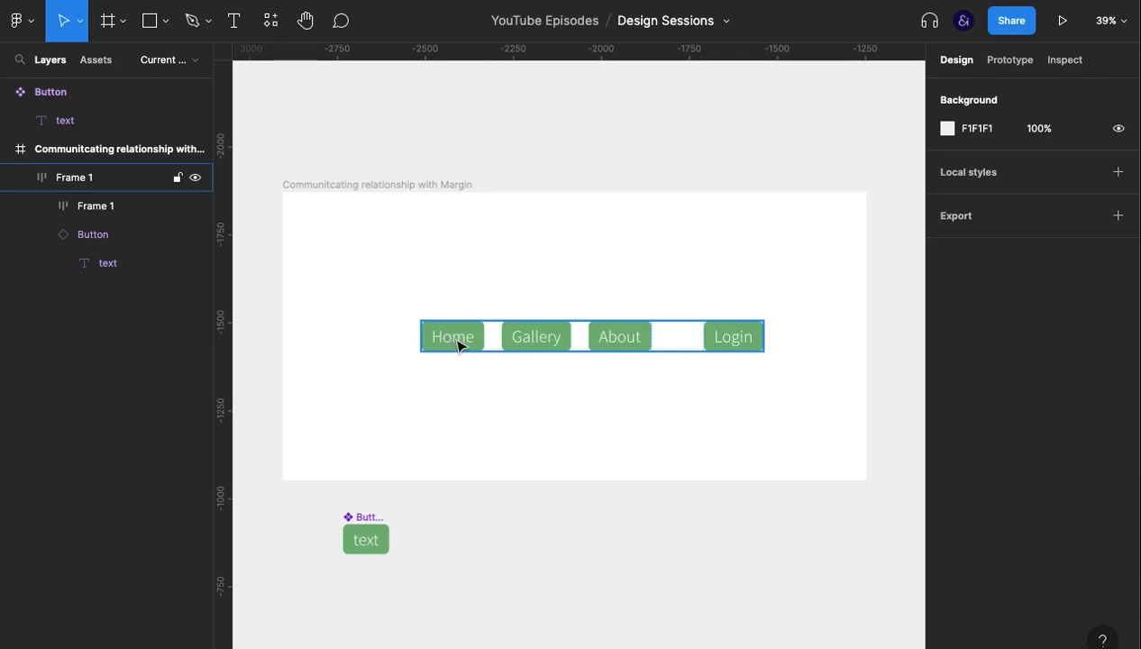
pyautogui.doubleClick(733, 339)
pyautogui.click(767, 437)
# Duplicate the Login button and change the original one's label to "Signup".
pyautogui.doubleClick(743, 339)
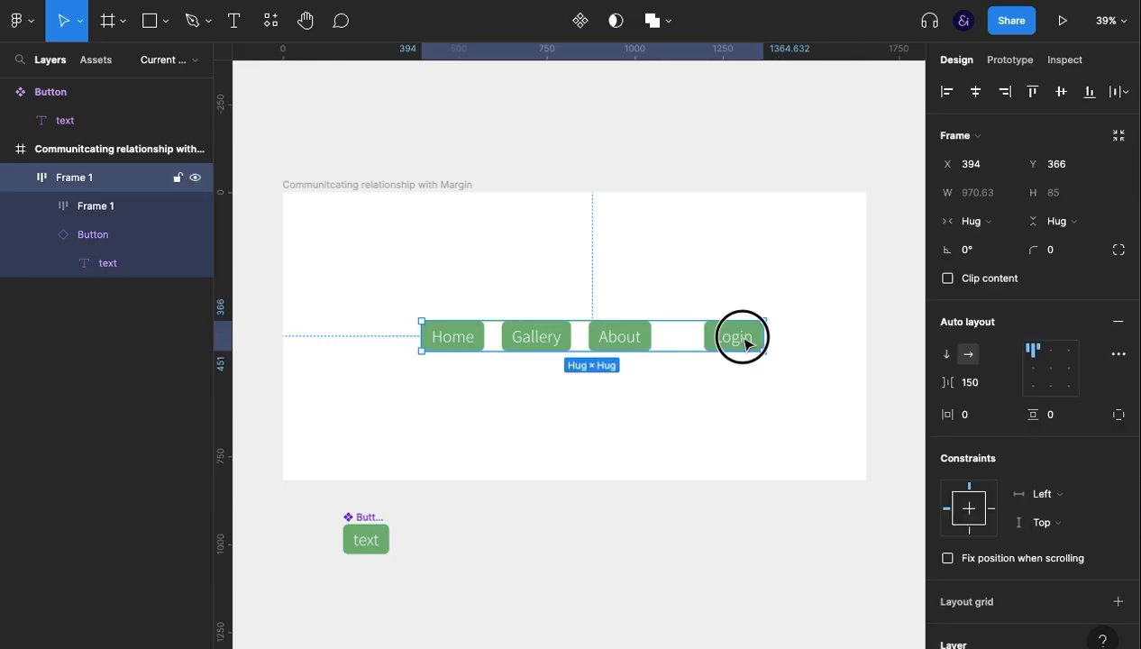
pyautogui.hotkey('ctrl', 'd')
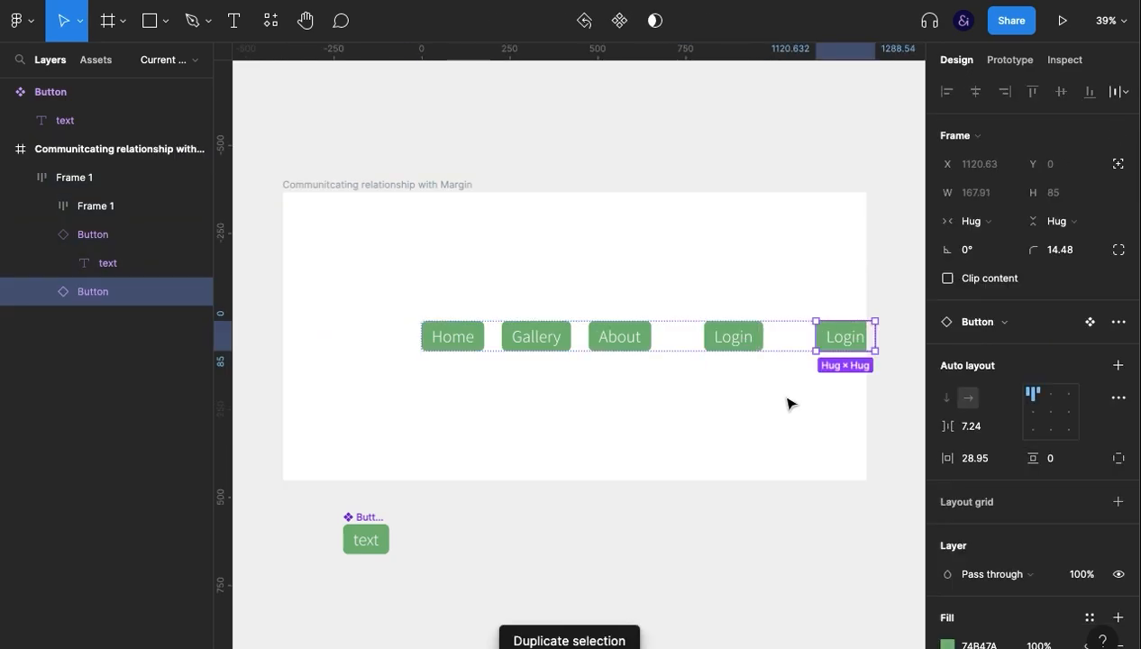
pyautogui.doubleClick(835, 338)
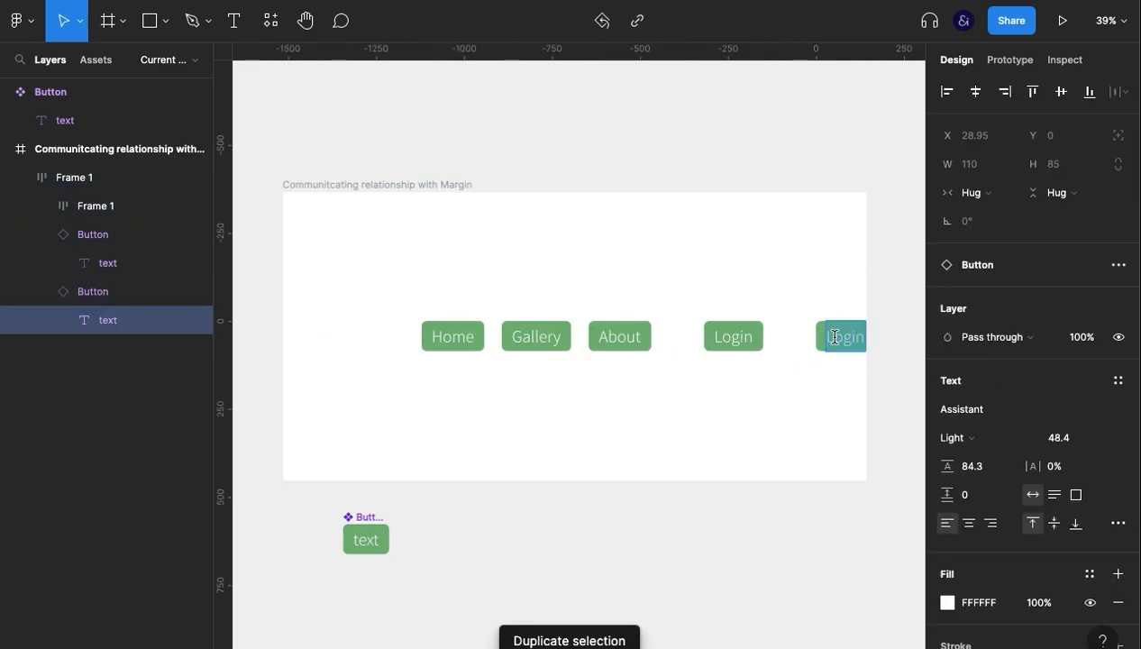
pyautogui.doubleClick(716, 337)
pyautogui.write('Signup')
pyautogui.press('Escape')
# Group the Signup and Login buttons and set the spacing between them to 50.
pyautogui.click(848, 339)
pyautogui.keyDown('shift'); pyautogui.click(761, 339); pyautogui.keyUp('shift')
pyautogui.hotkey('ctrl', 'g')
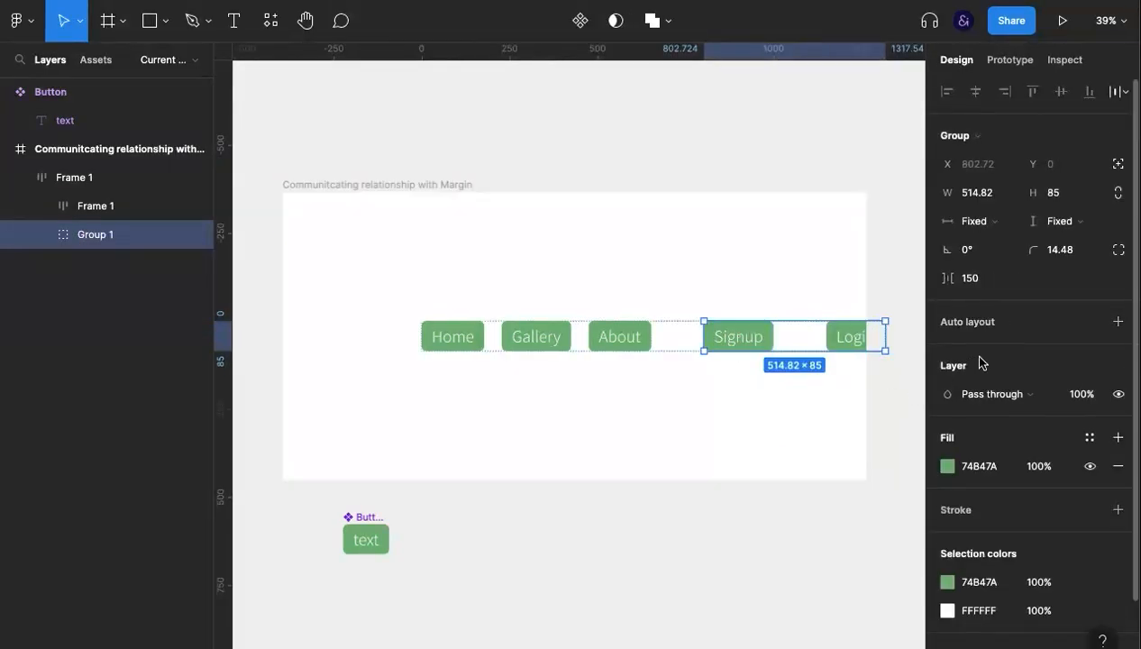
pyautogui.click(970, 278)
pyautogui.write('50')
pyautogui.press('Return')
pyautogui.click(739, 383)
# Centre the complete five-button row horizontally in the parent frame.
pyautogui.click(775, 339)
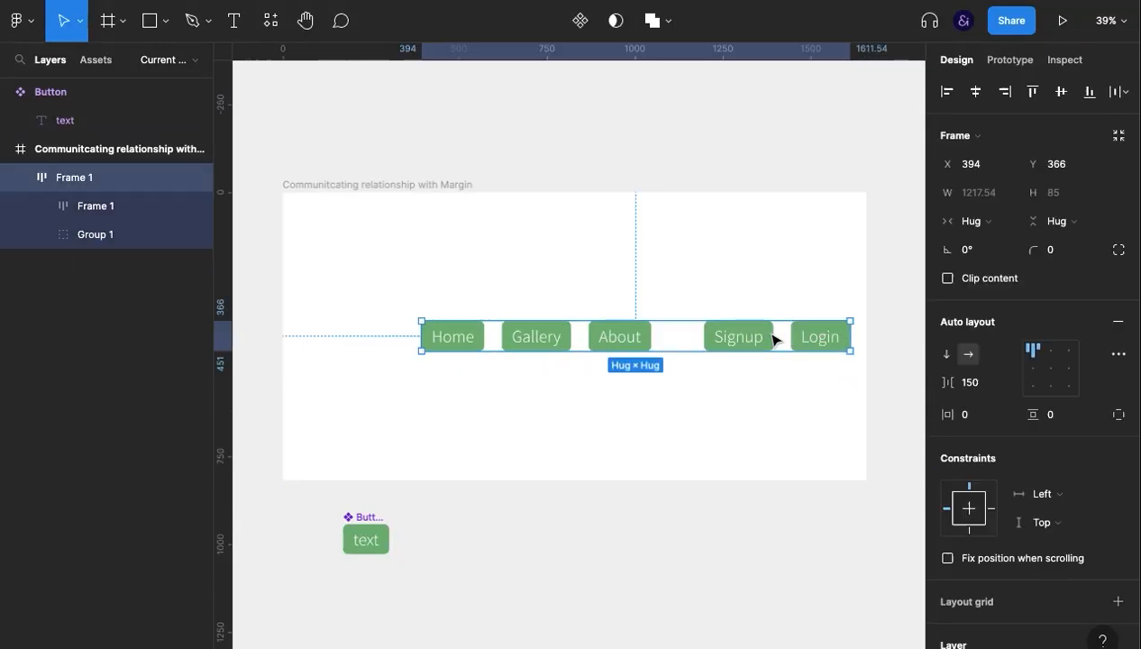
pyautogui.click(975, 89)
pyautogui.click(736, 438)
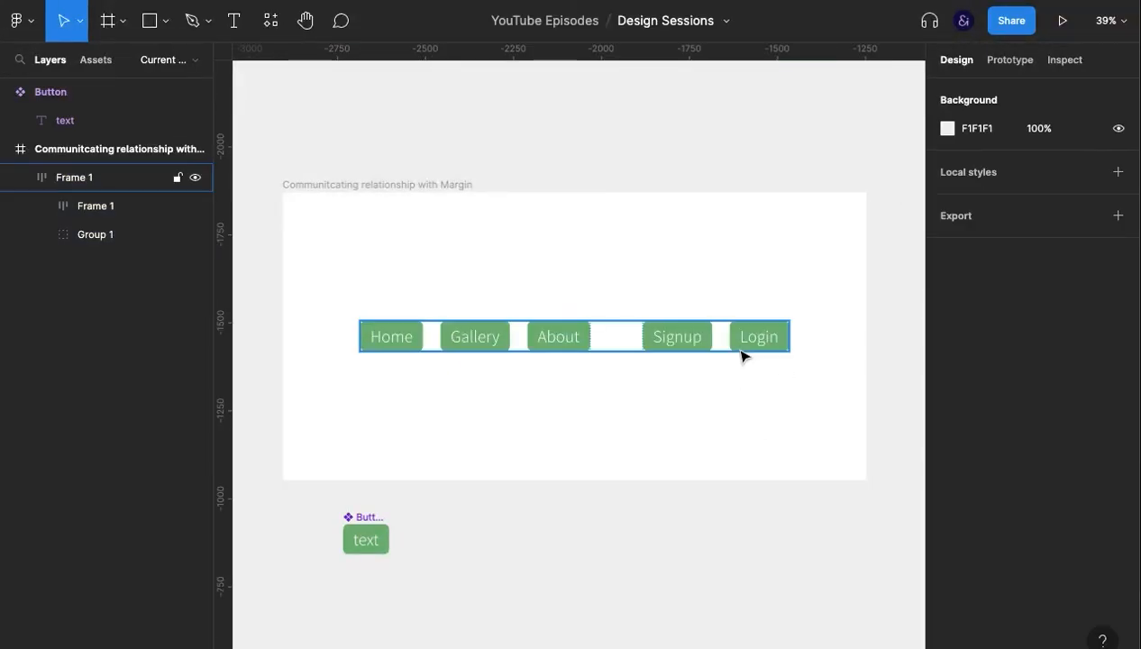
# Reduce the item spacing of the nested Home, Gallery and About frame to 20.
pyautogui.doubleClick(522, 339)
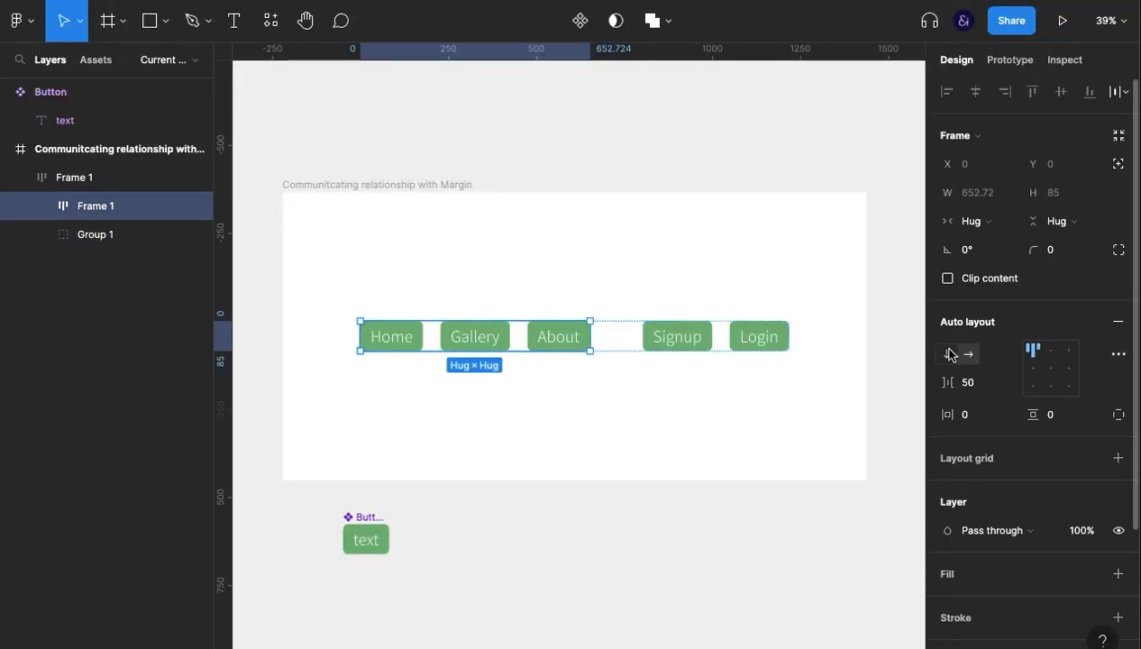
pyautogui.click(983, 388)
pyautogui.write('20')
pyautogui.press('Return')
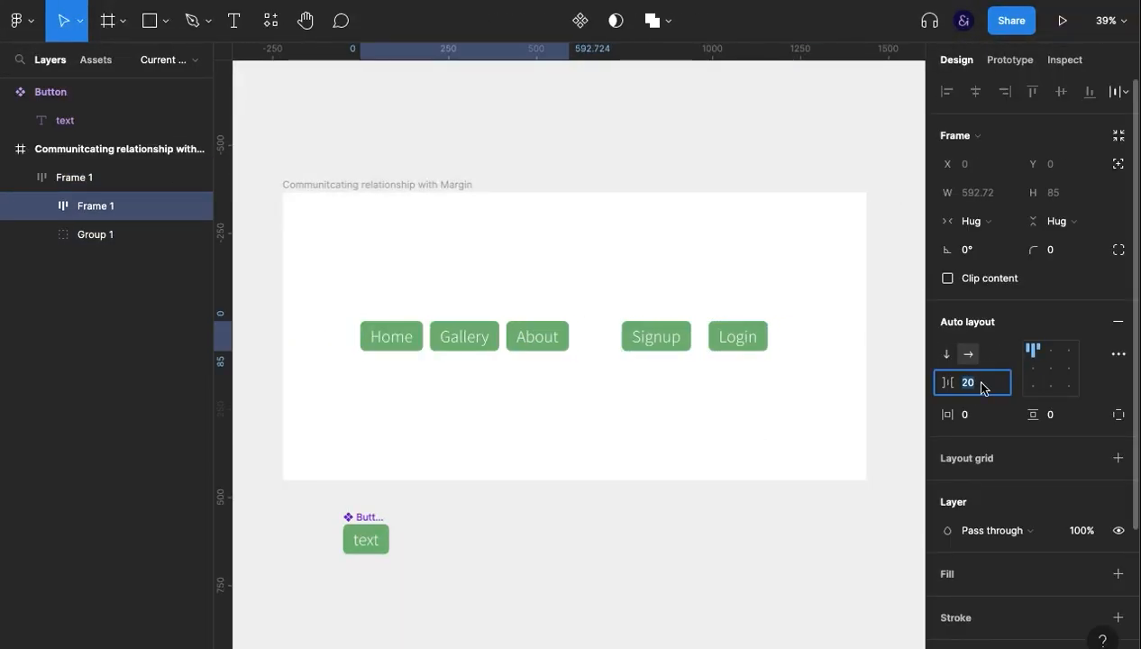
# Reduce the spacing inside the Signup and Login group to 20.
pyautogui.click(740, 339)
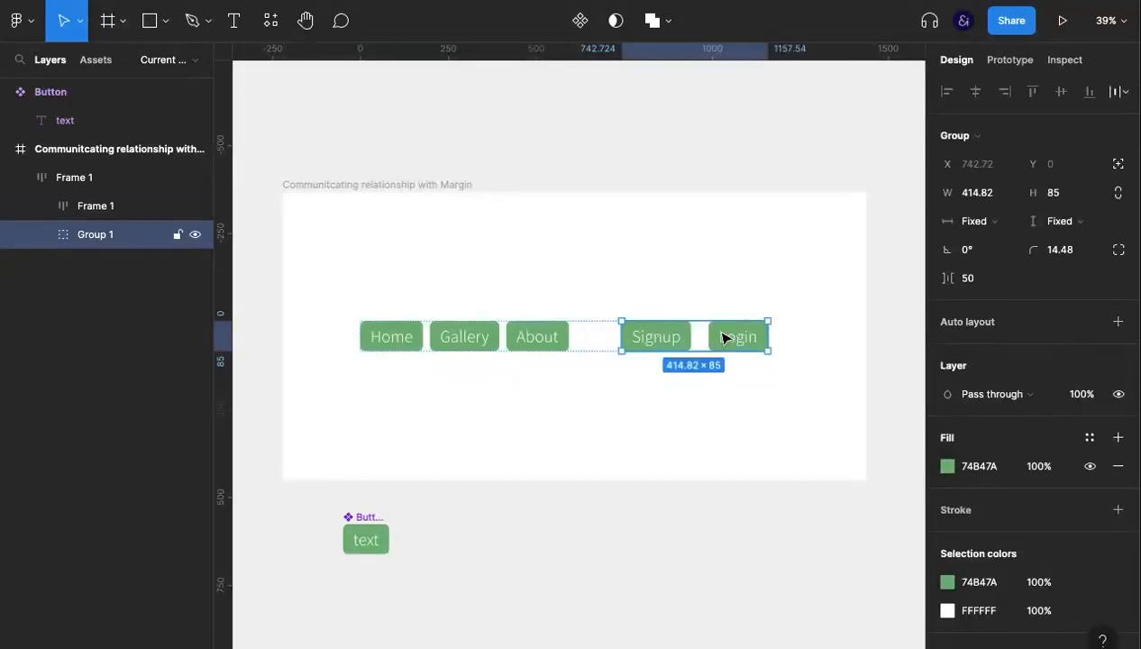
pyautogui.click(987, 287)
pyautogui.write('20')
pyautogui.click(695, 448)
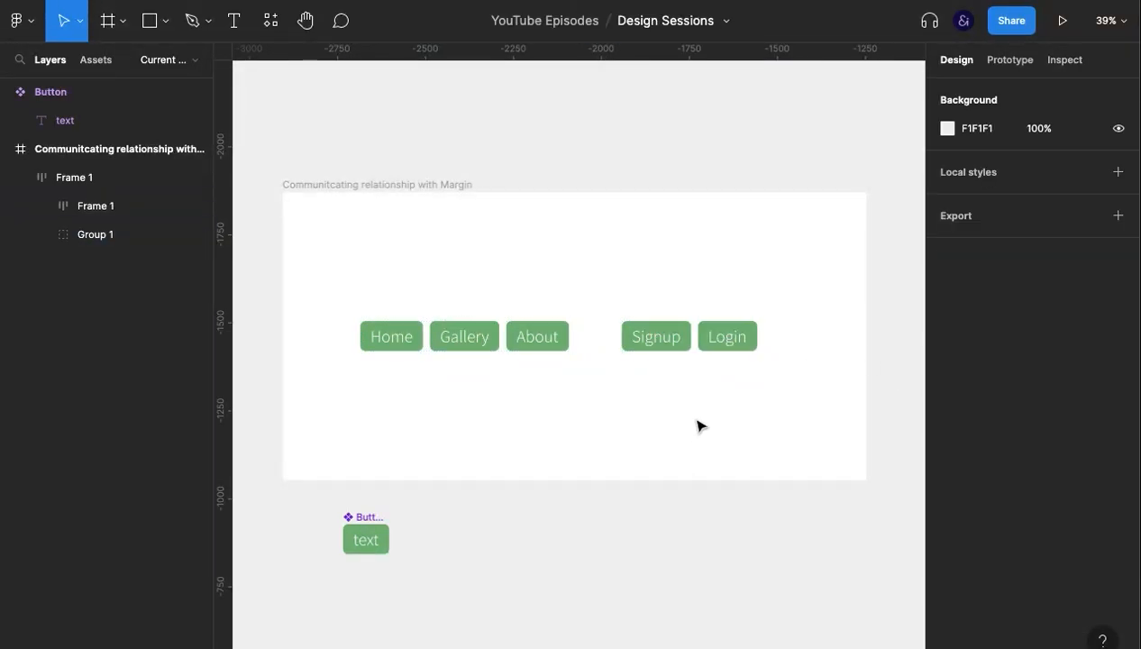
# Recentre the tightened button row horizontally in the parent frame.
pyautogui.click(706, 325)
pyautogui.click(974, 95)
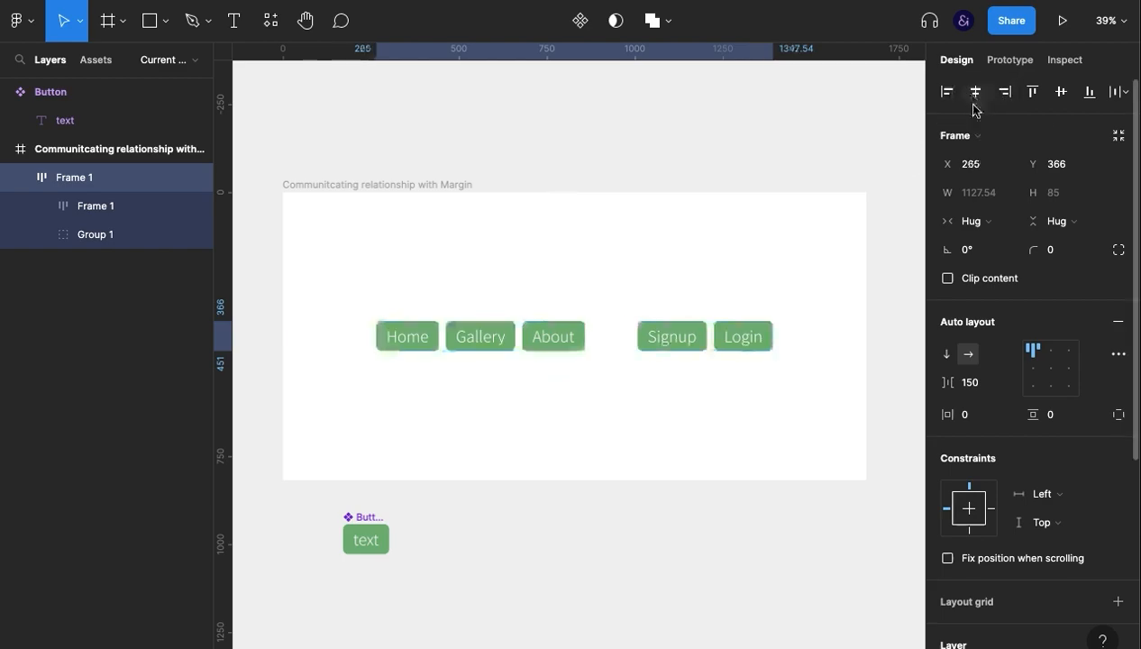
pyautogui.click(784, 388)
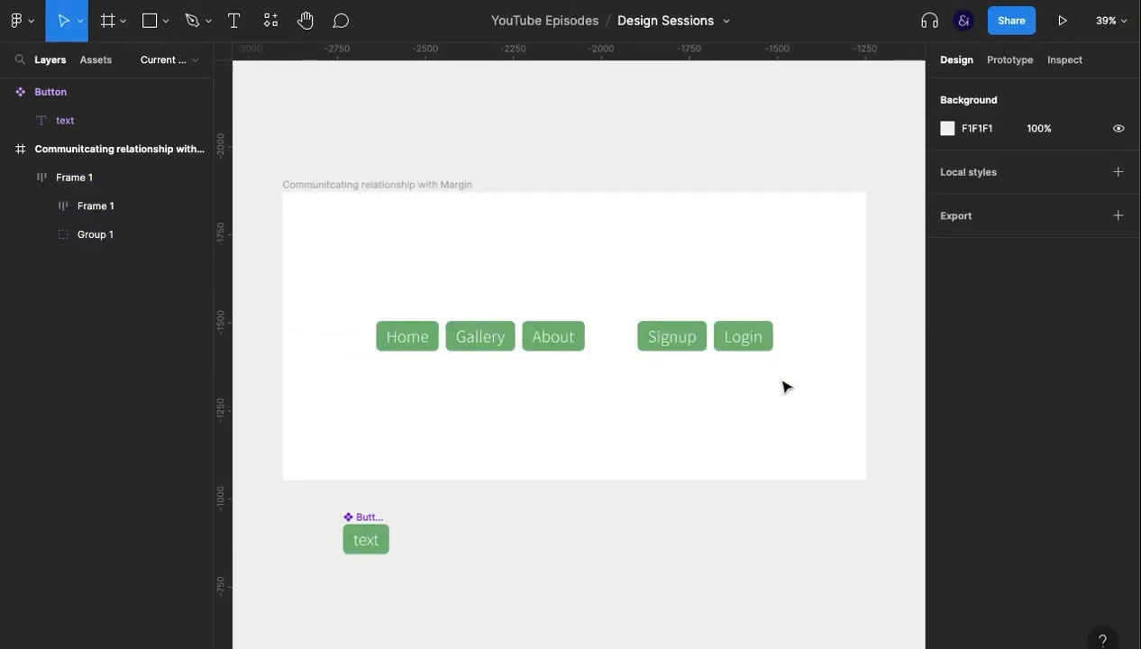